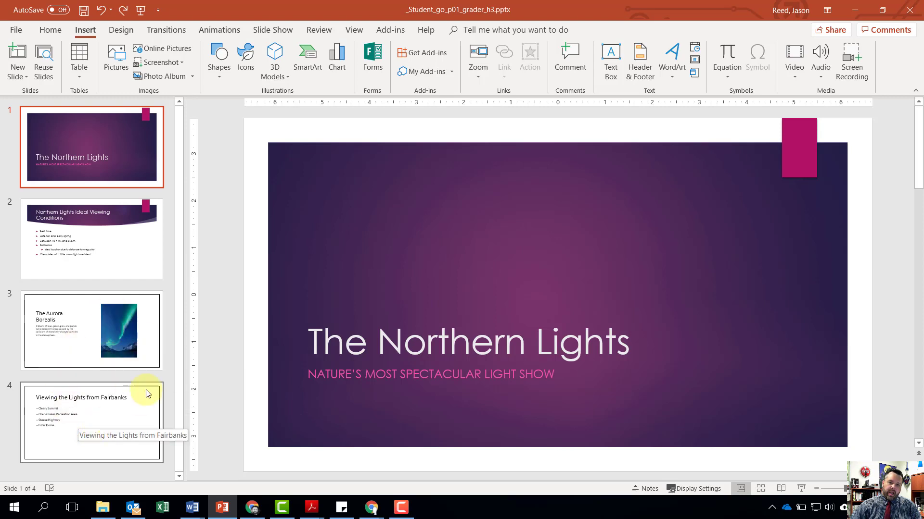
Bring up the Design tab's theme and variant options for the four-slide deck.
click(120, 30)
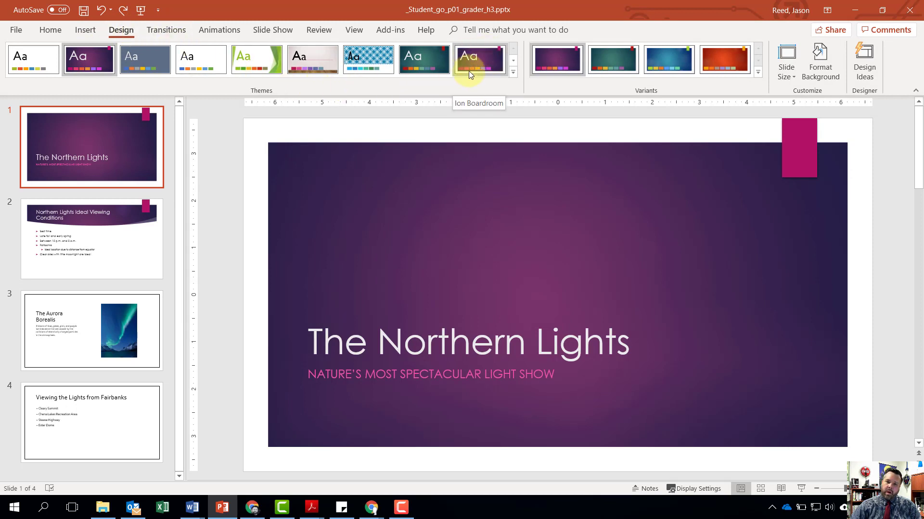
Apply the Ion Boardroom theme to all slides and close the Design Ideas pane.
click(512, 72)
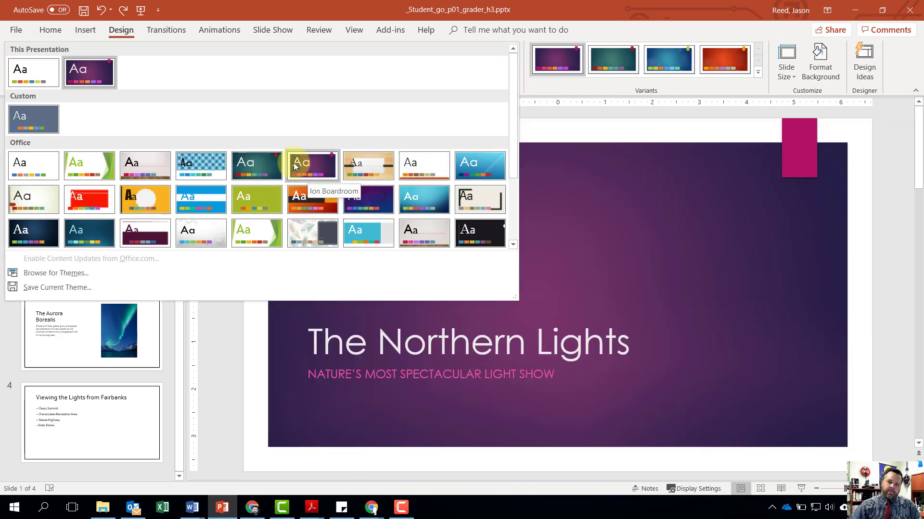
right_click(310, 166)
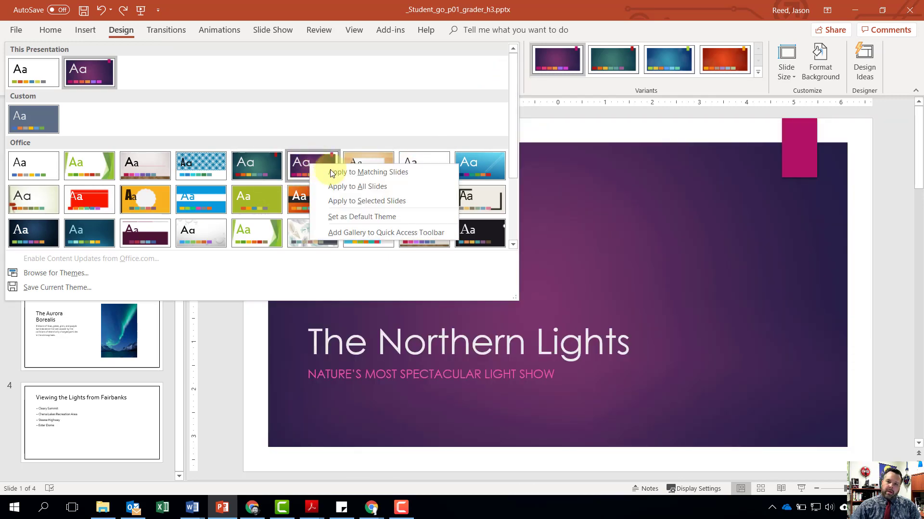
click(350, 184)
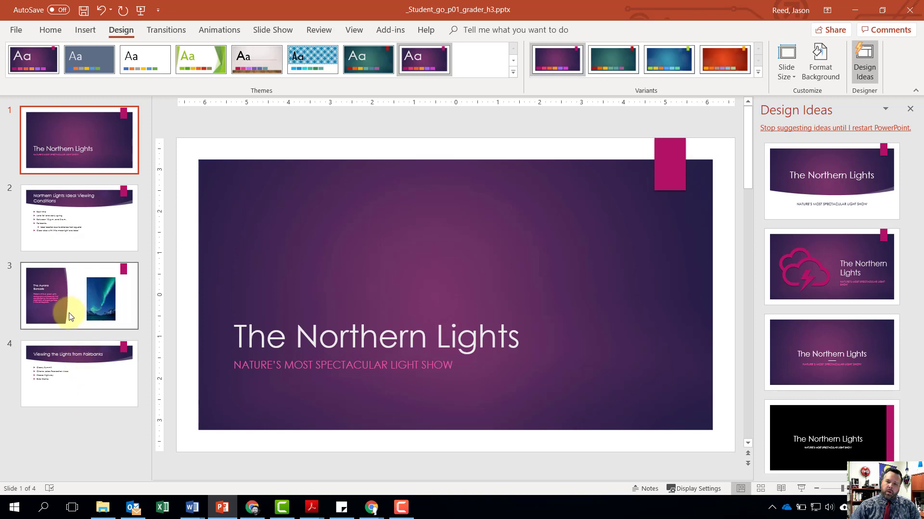
click(909, 109)
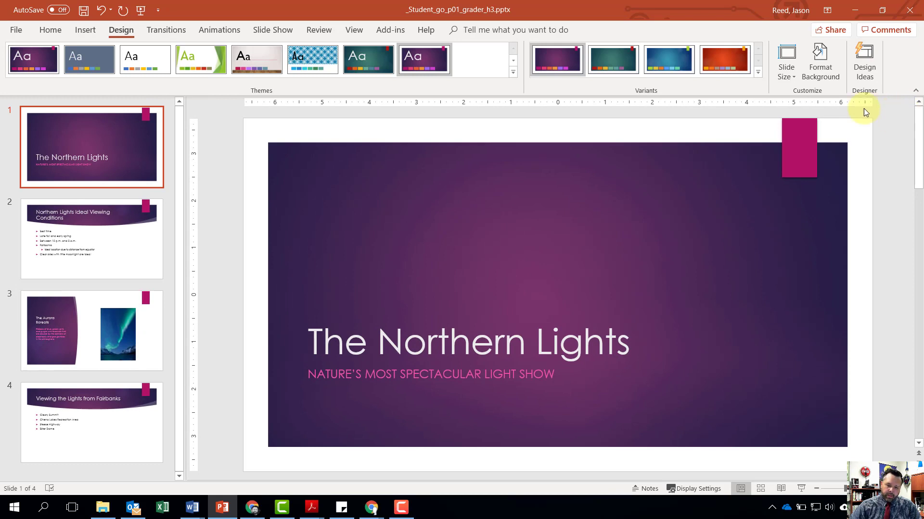
click(77, 243)
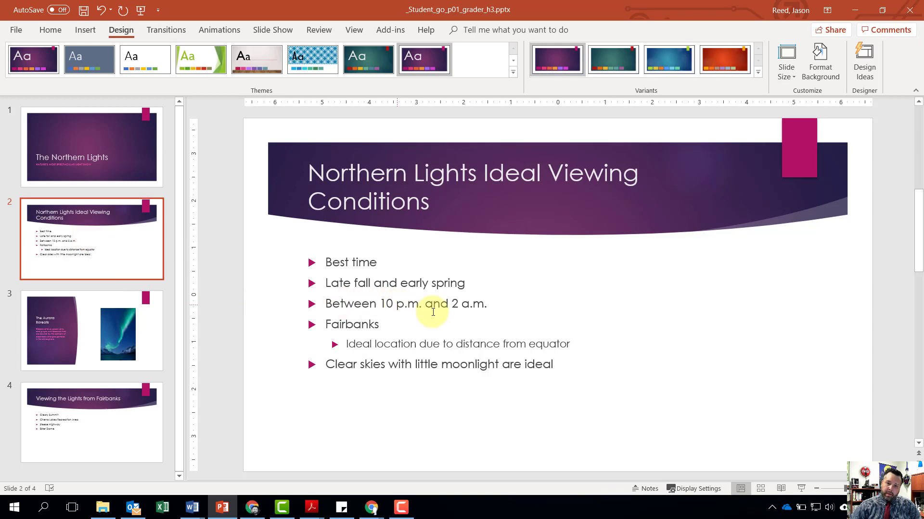
Extend slide 2's first bullet to read 'Best time for viewing' and select the two timing bullets.
click(385, 266)
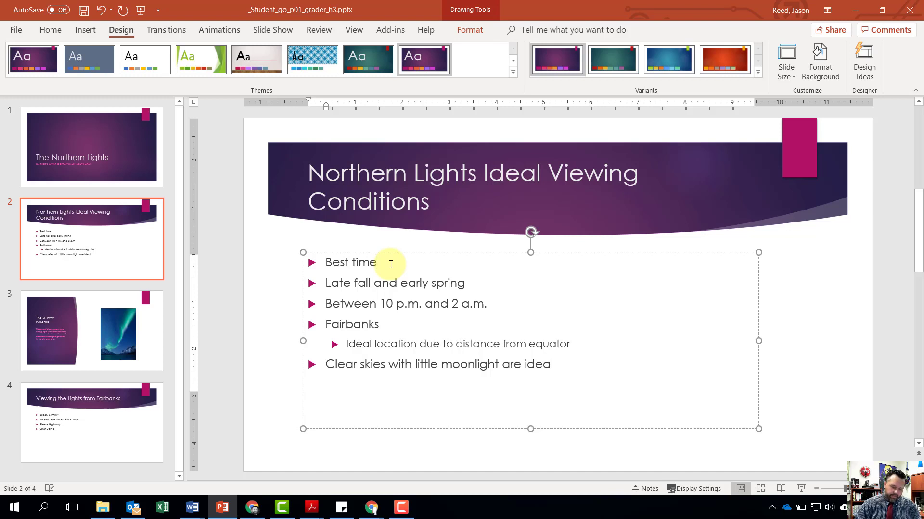
text(for viewing)
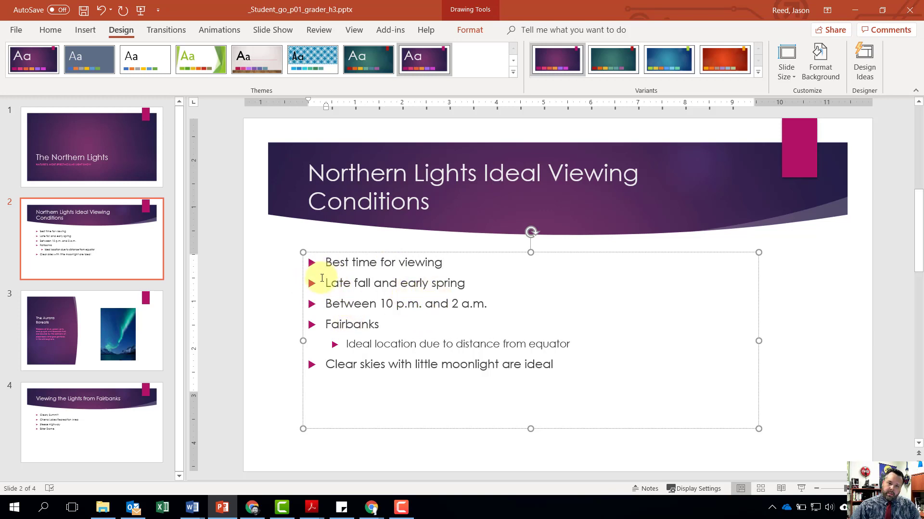
drag(326, 281, 505, 308)
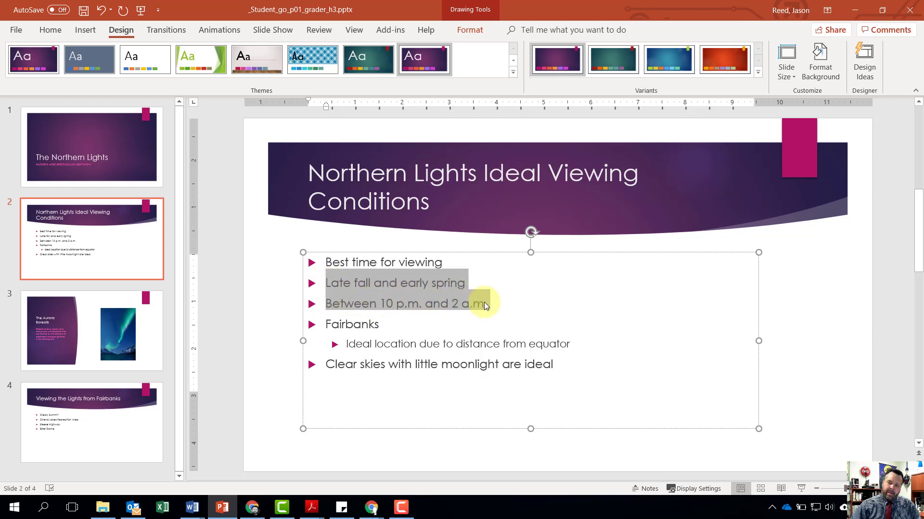
Indent the two timing bullets one level and switch all body text to Arrow Bullets.
click(48, 29)
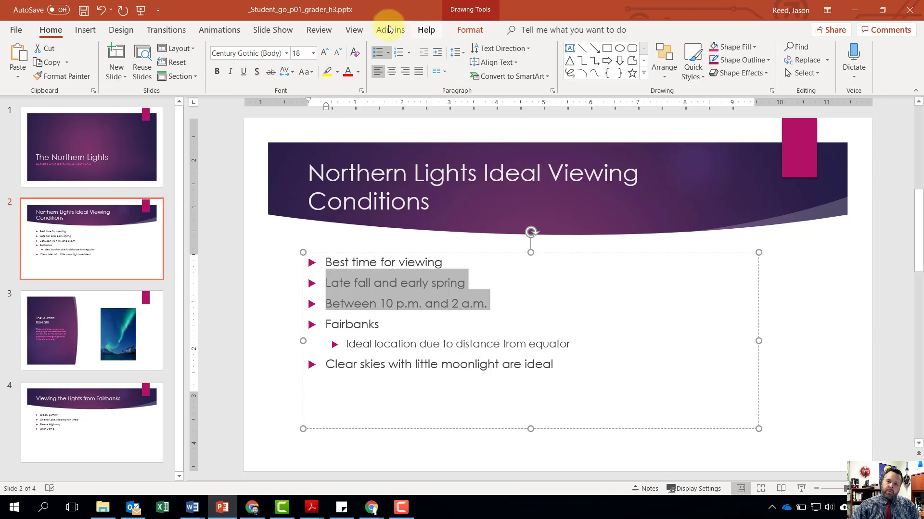
click(439, 54)
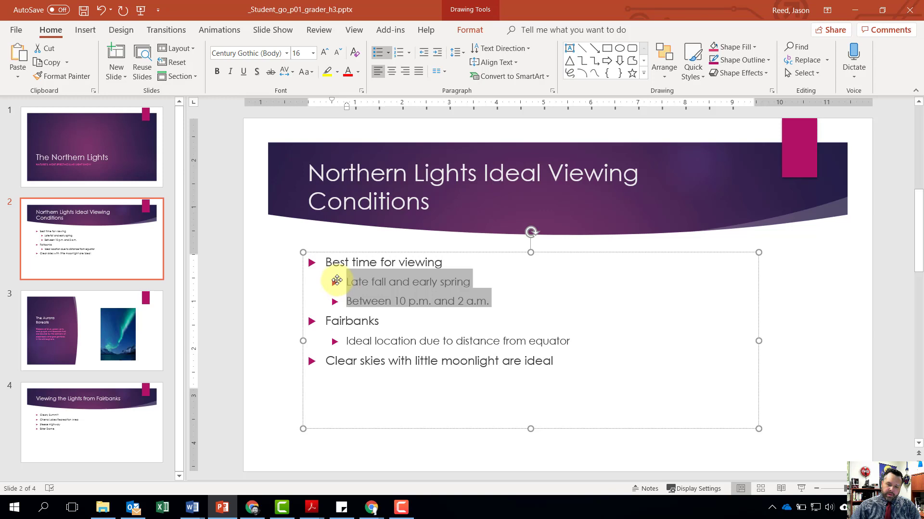
drag(558, 362, 311, 262)
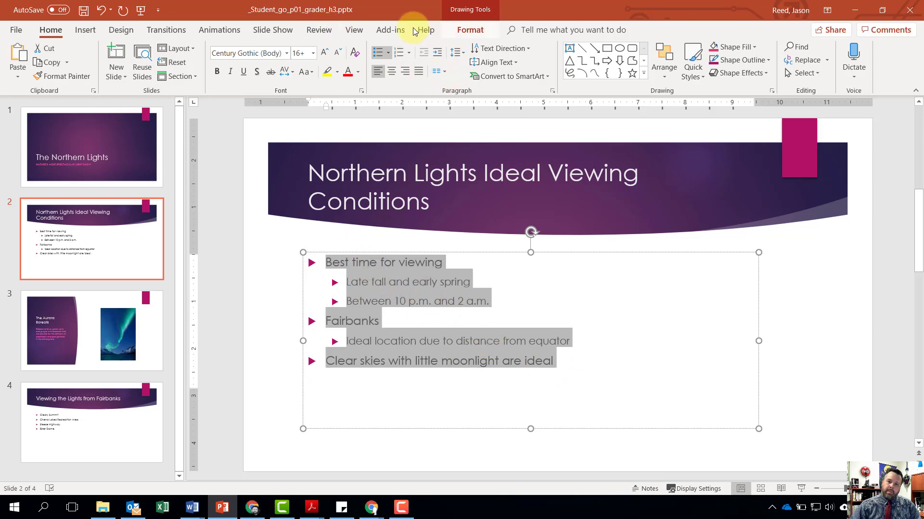
click(387, 52)
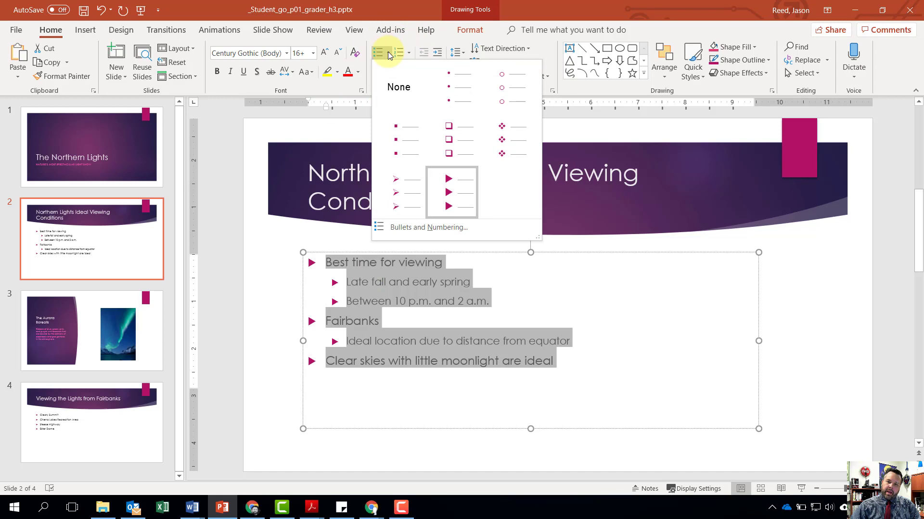
click(398, 194)
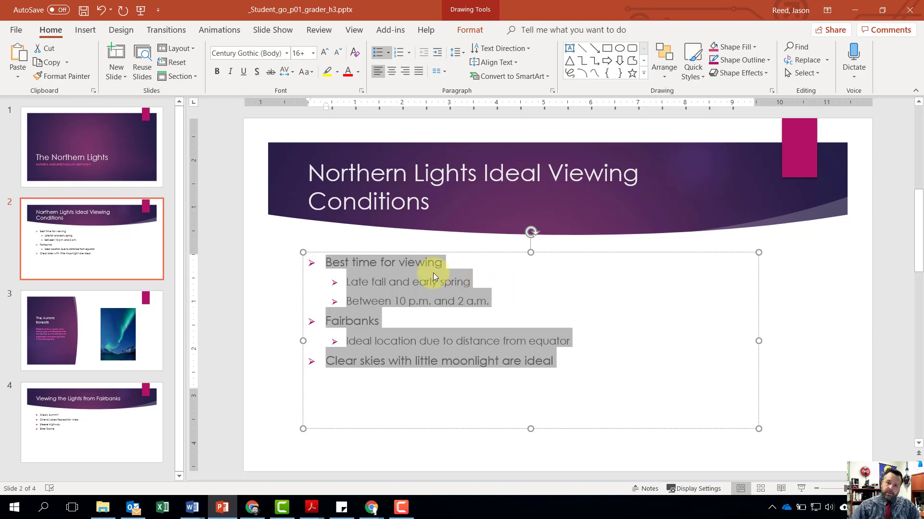
click(407, 192)
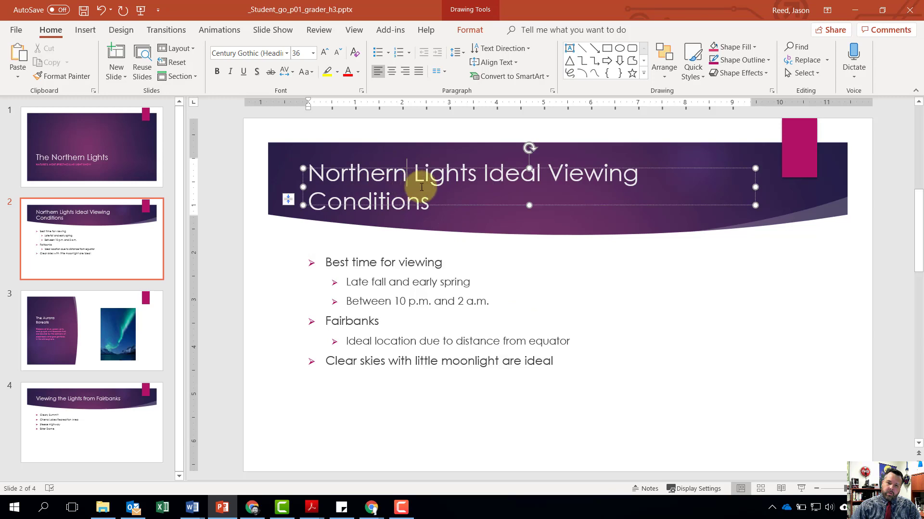
Set the slide 2 title to 32 pt and show the Notes pane.
drag(432, 190, 319, 174)
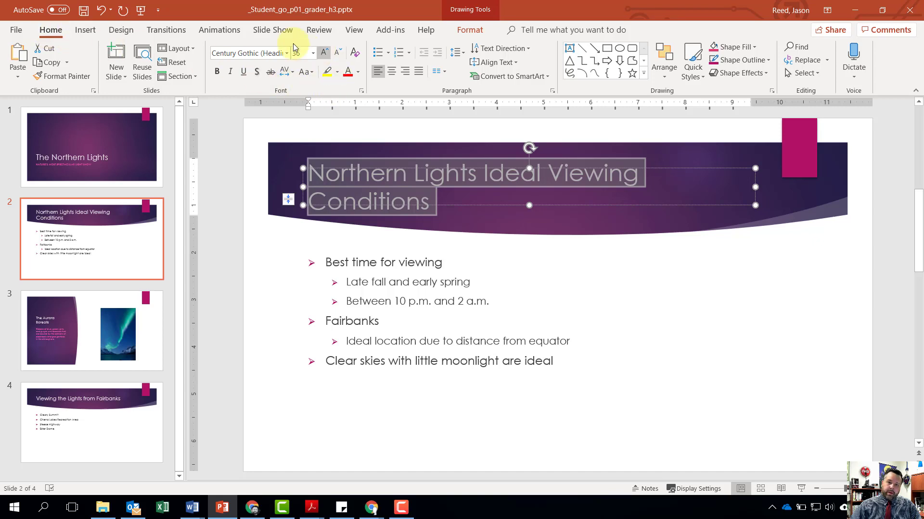
click(312, 53)
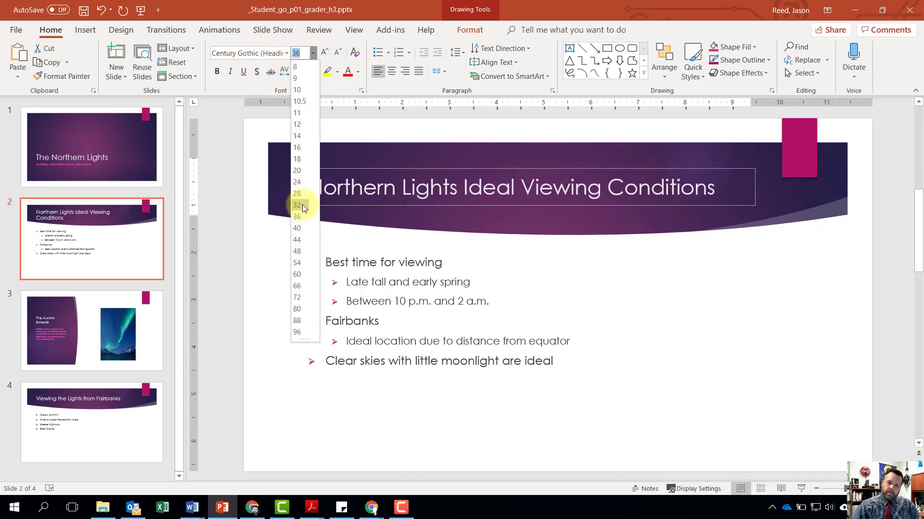
click(298, 206)
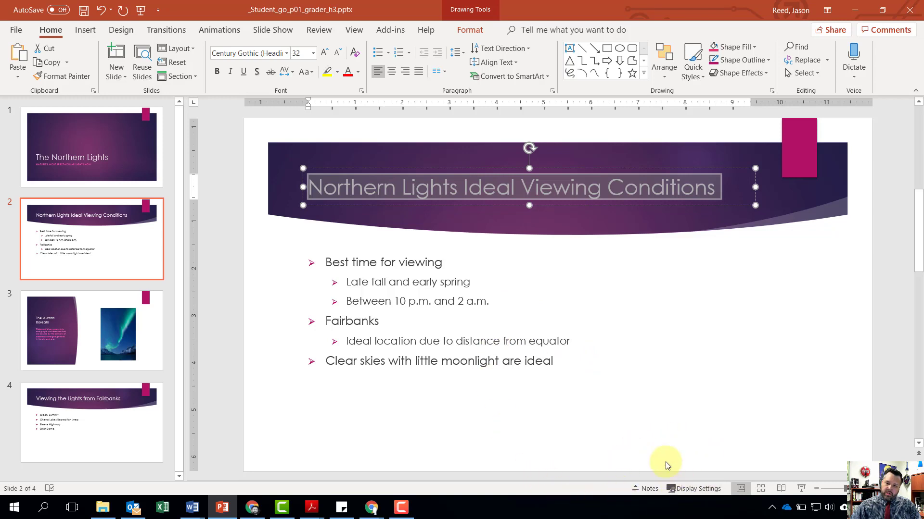
click(648, 490)
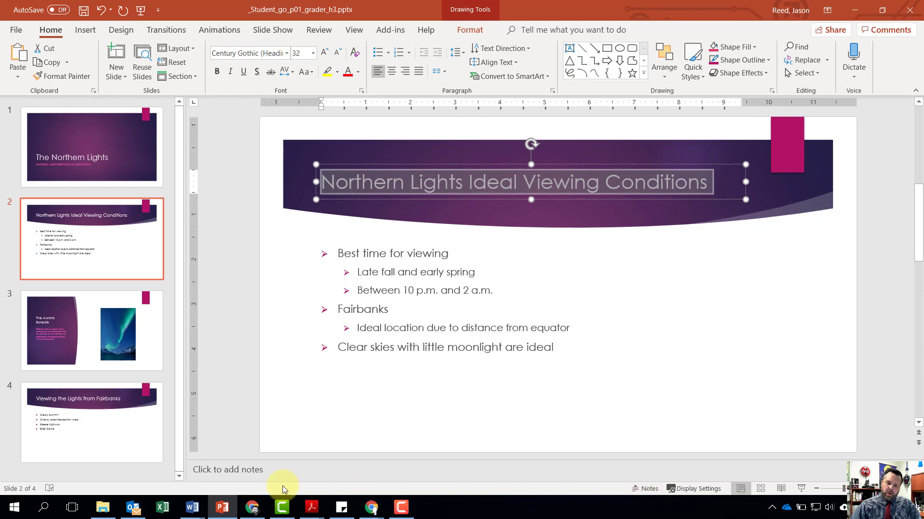
Add the speaker note 'The lights reach their peak in September and March' to slide 2.
click(232, 474)
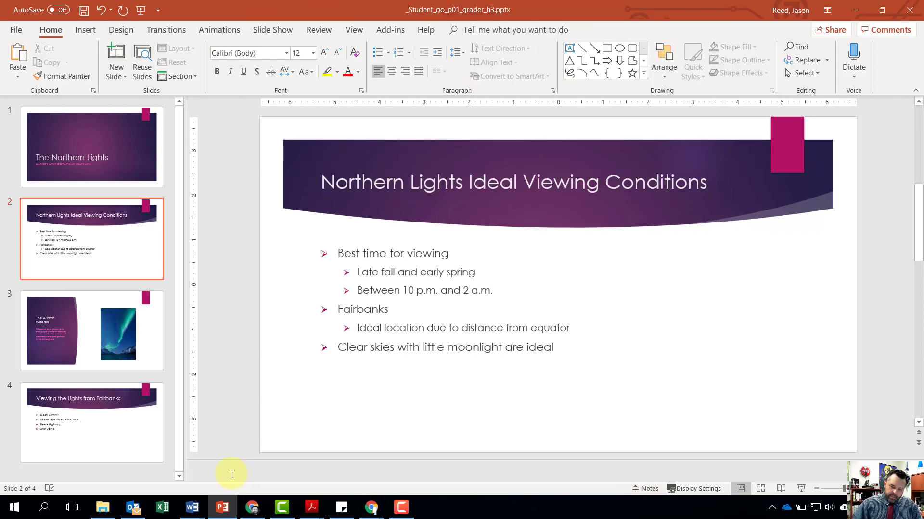
text(The lights rach th)
key(BackSpace)
key(BackSpace)
key(BackSpace)
key(BackSpace)
key(BackSpace)
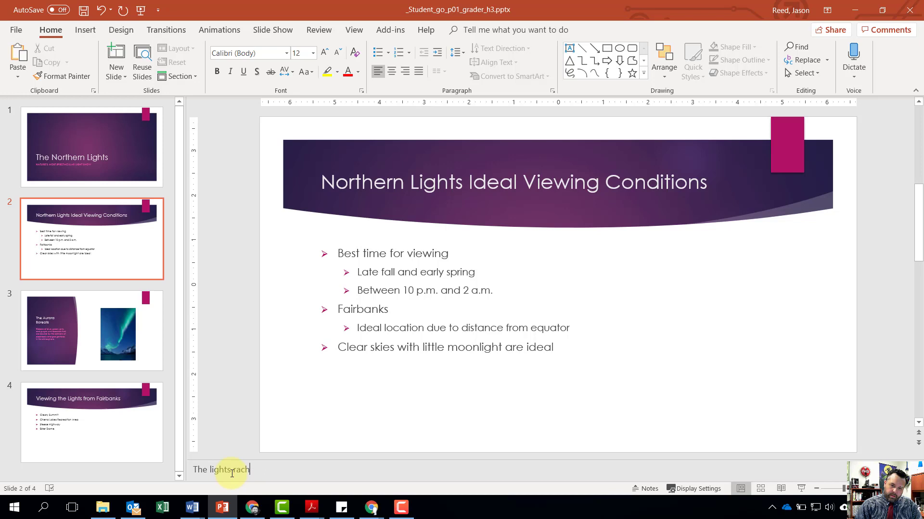
text(each th)
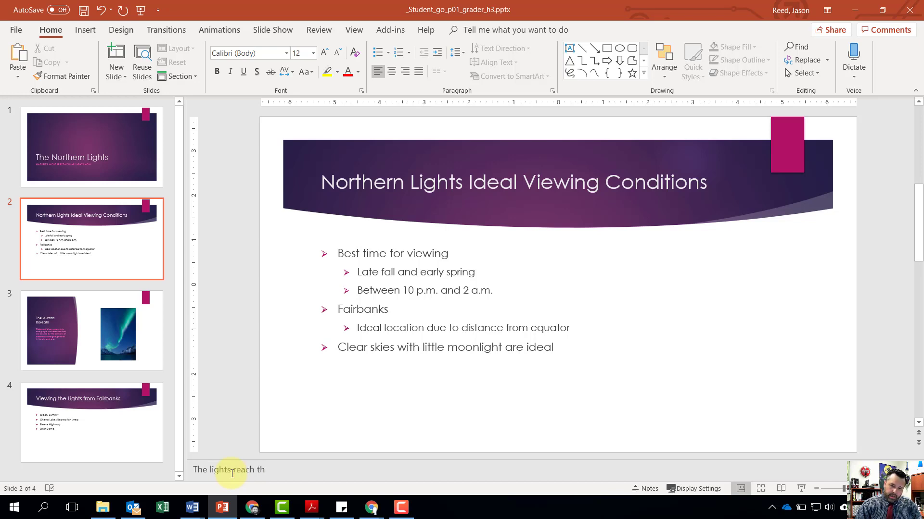
key(BackSpace)
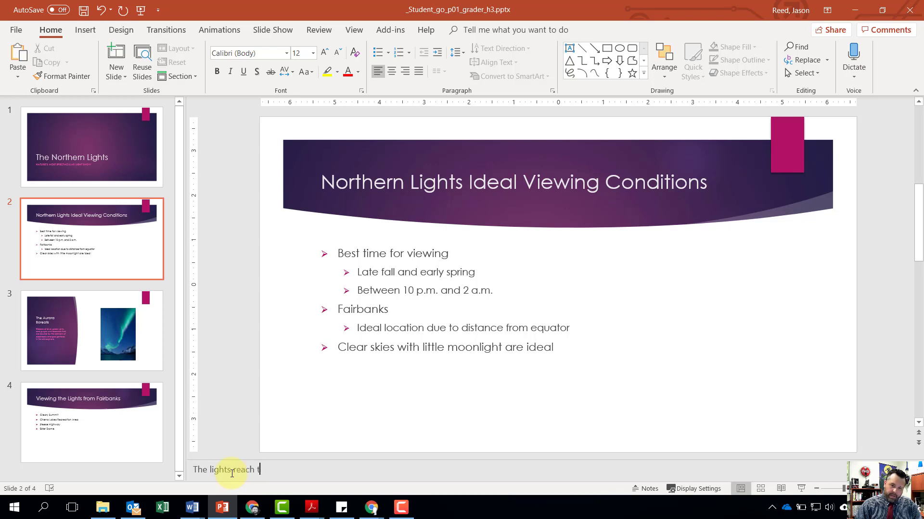
text(heir peak in )
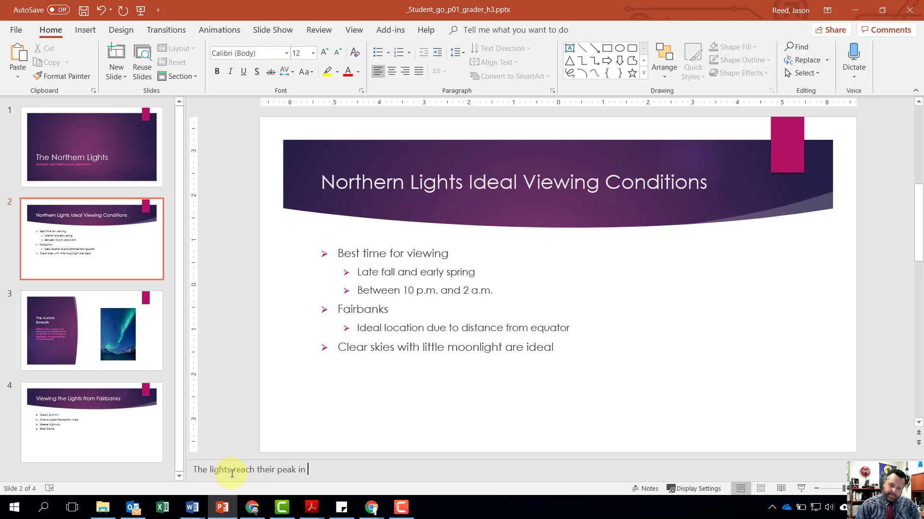
text(Septem)
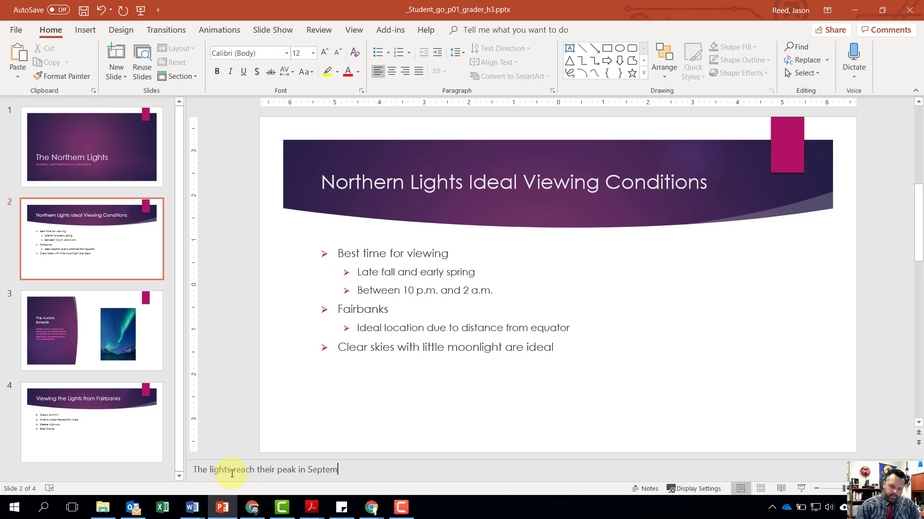
text(ber and March.)
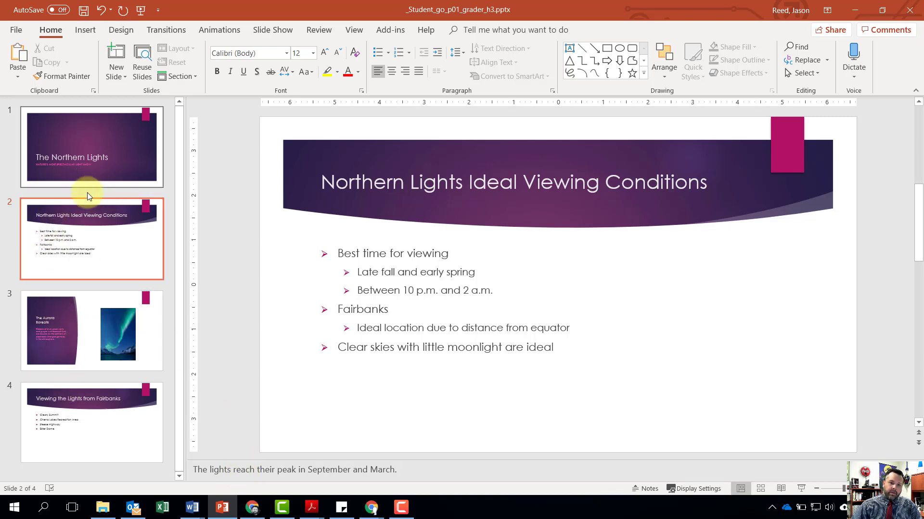
click(78, 360)
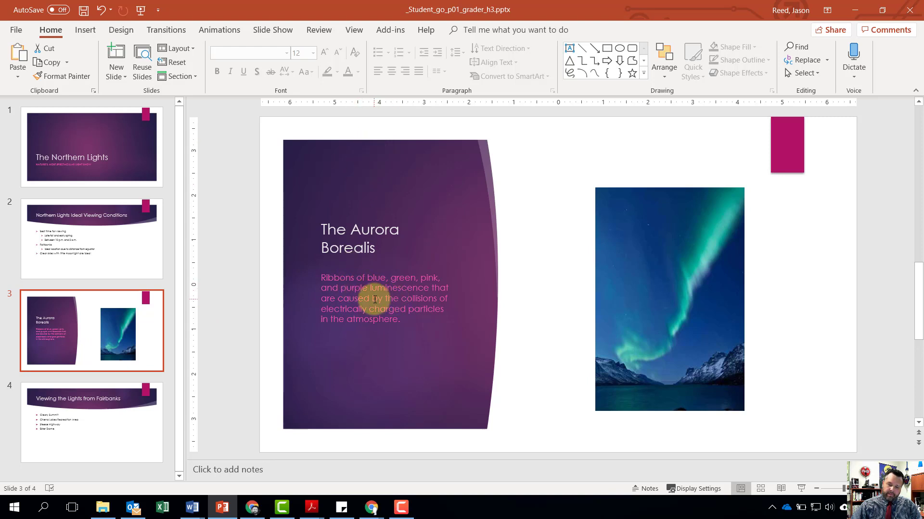
Format the 'Ribbons of blue, green, pink…' paragraph as bold 16 pt Purple, Accent 6, Lighter 60%.
click(397, 319)
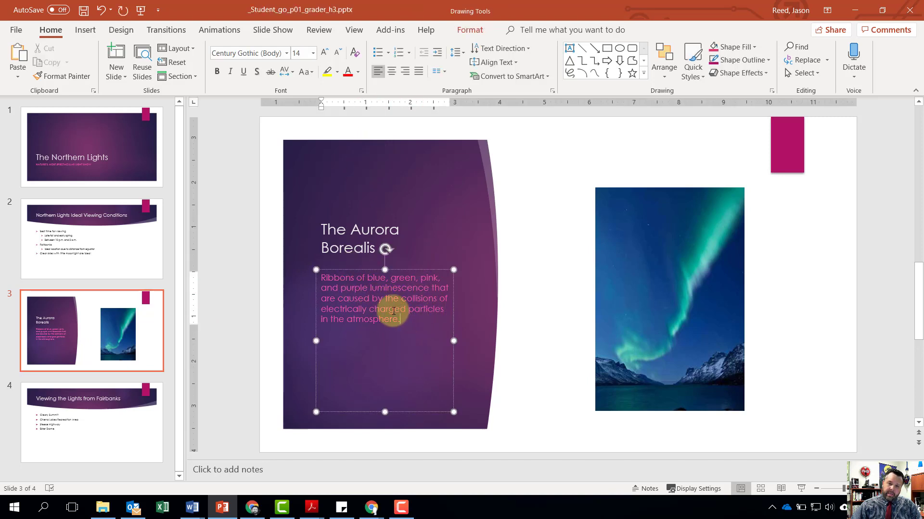
drag(408, 319, 324, 279)
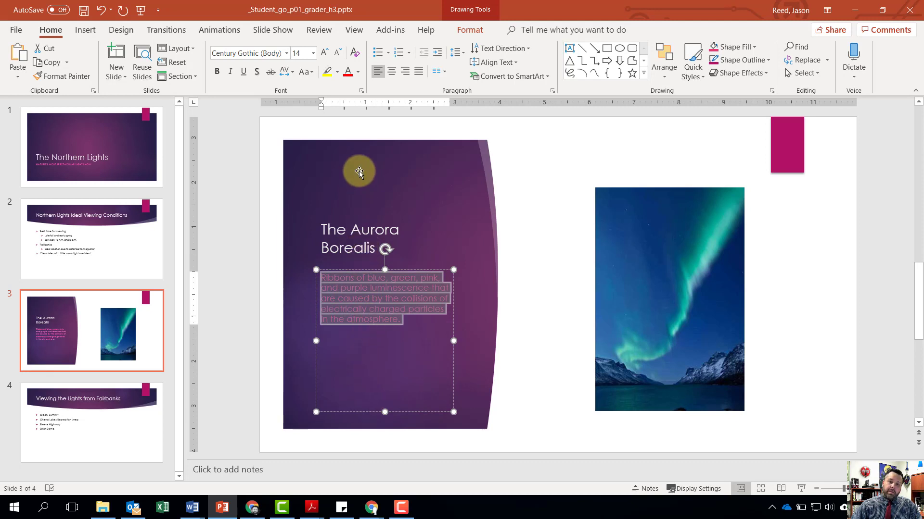
click(357, 73)
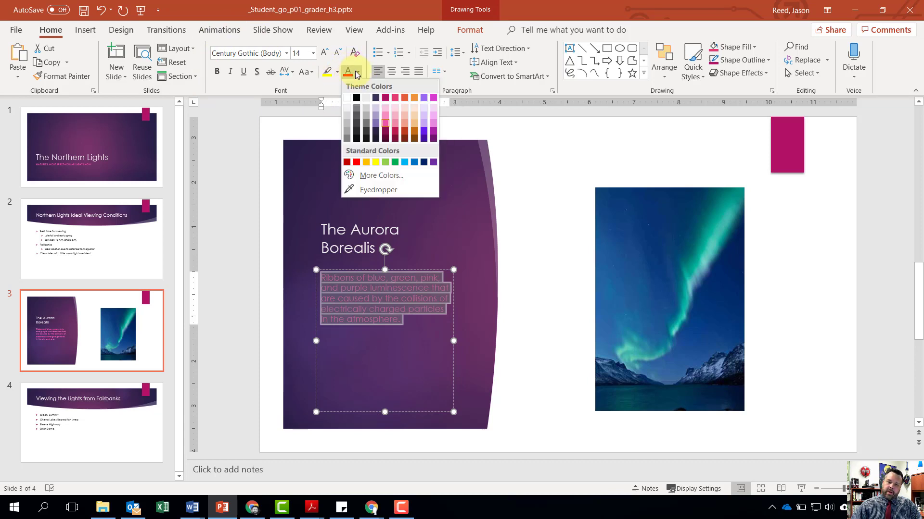
click(432, 117)
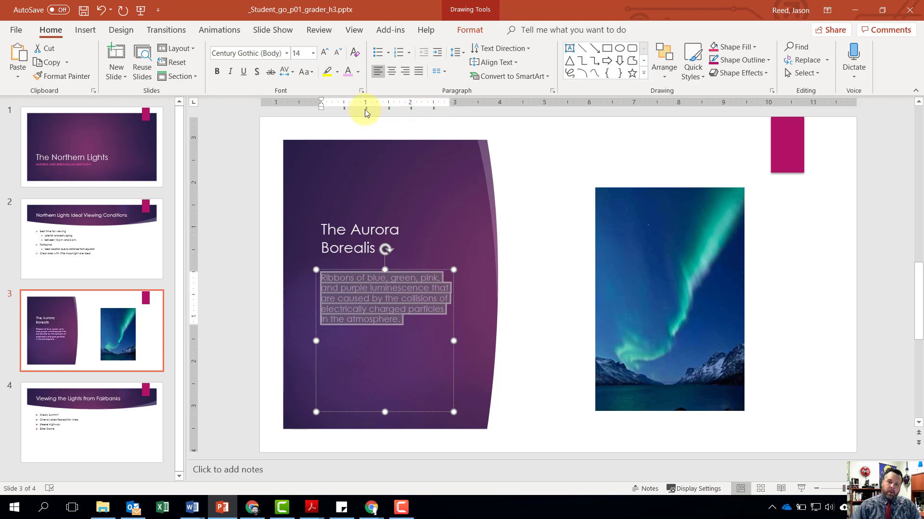
click(312, 53)
click(304, 150)
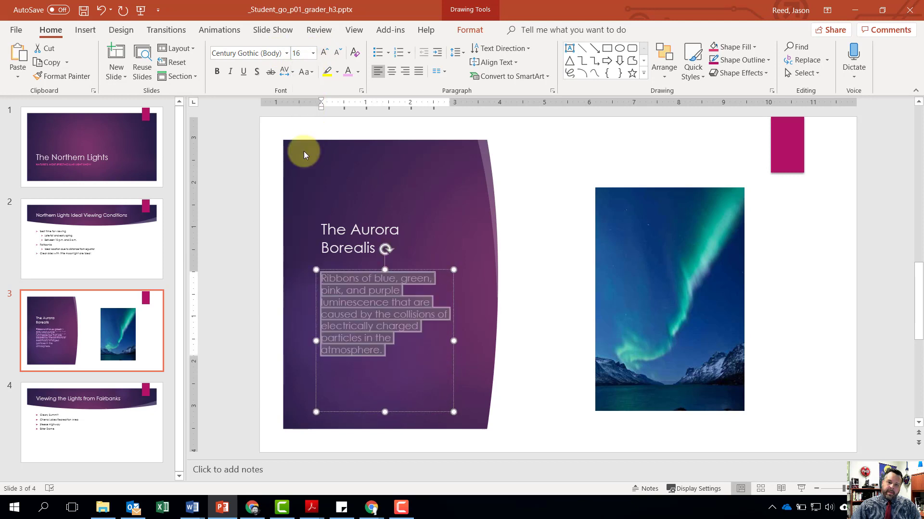
click(217, 73)
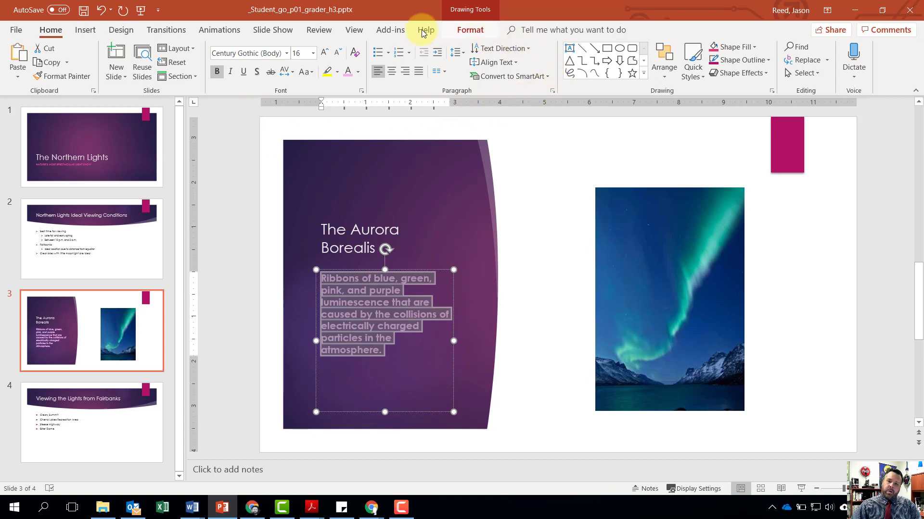
Set the slide 3 body paragraph's line spacing to 1.5 lines in the Paragraph dialog.
click(553, 90)
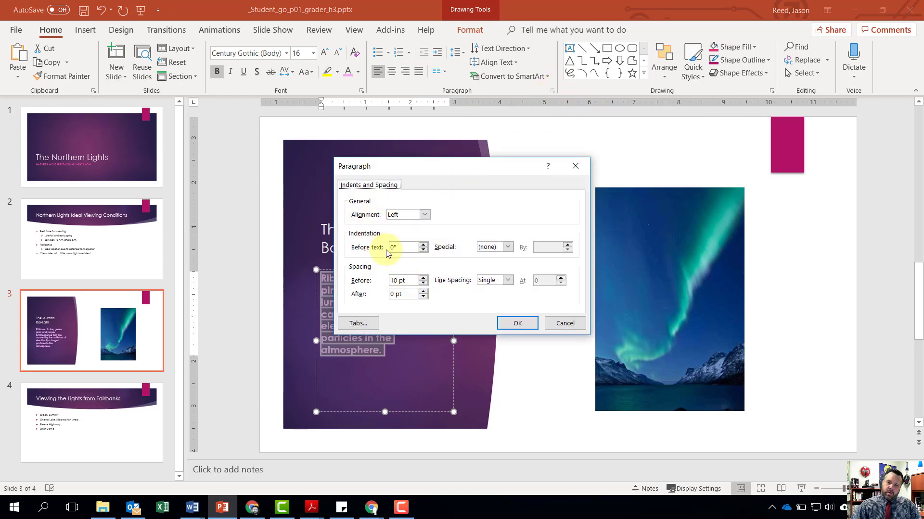
click(509, 280)
click(497, 303)
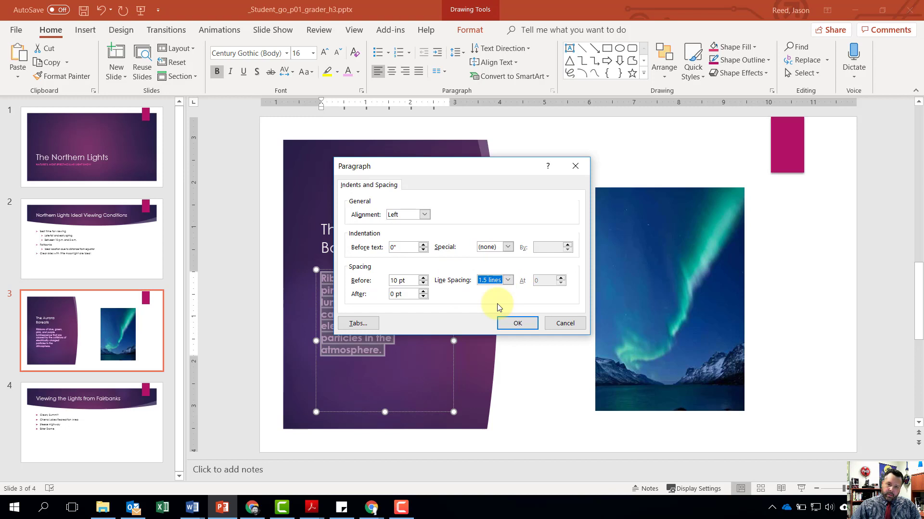
click(518, 324)
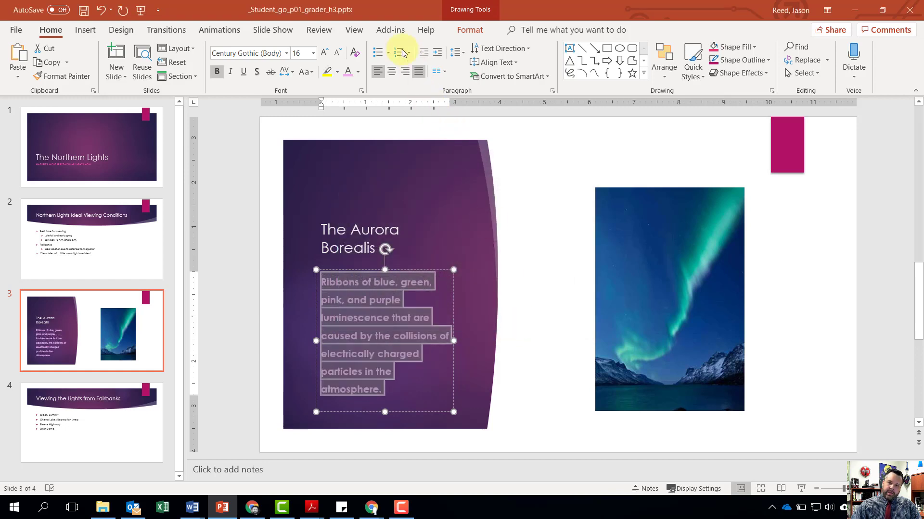
Centre-align the body paragraph and then the title 'The Aurora Borealis'.
click(394, 74)
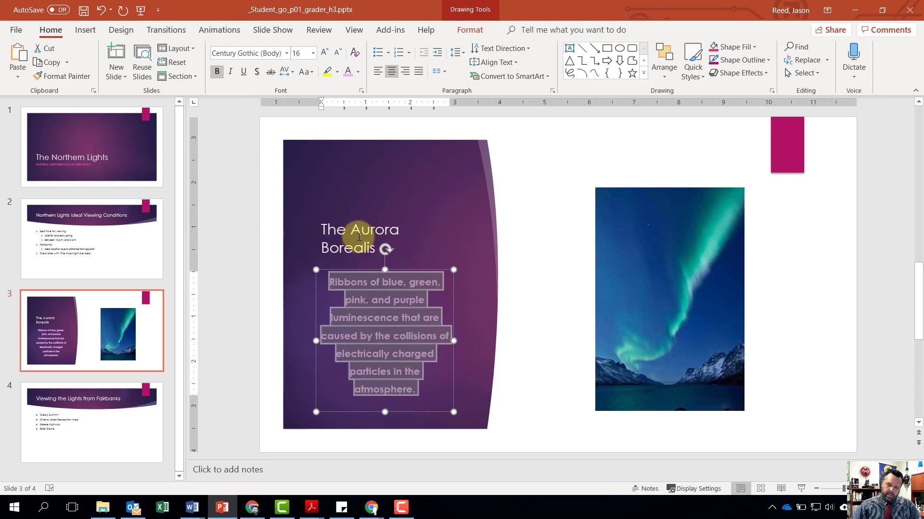
click(332, 246)
double_click(347, 238)
click(347, 237)
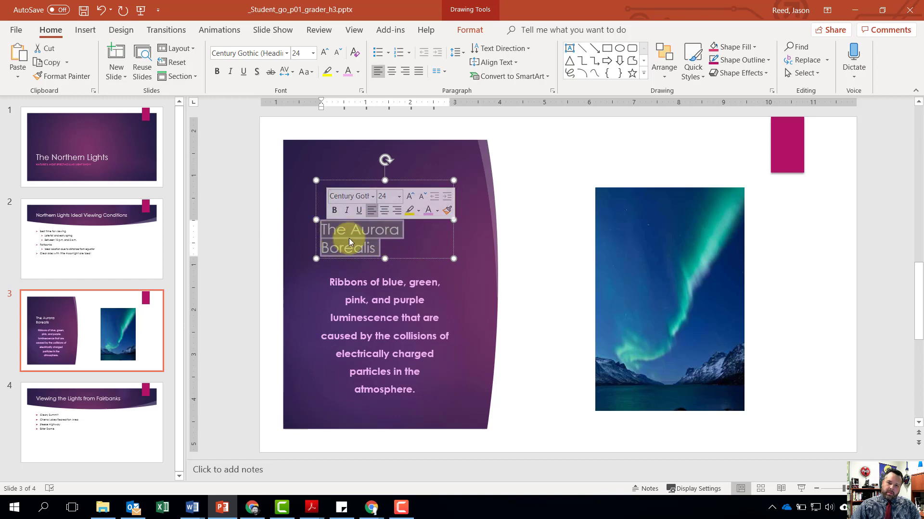
click(380, 212)
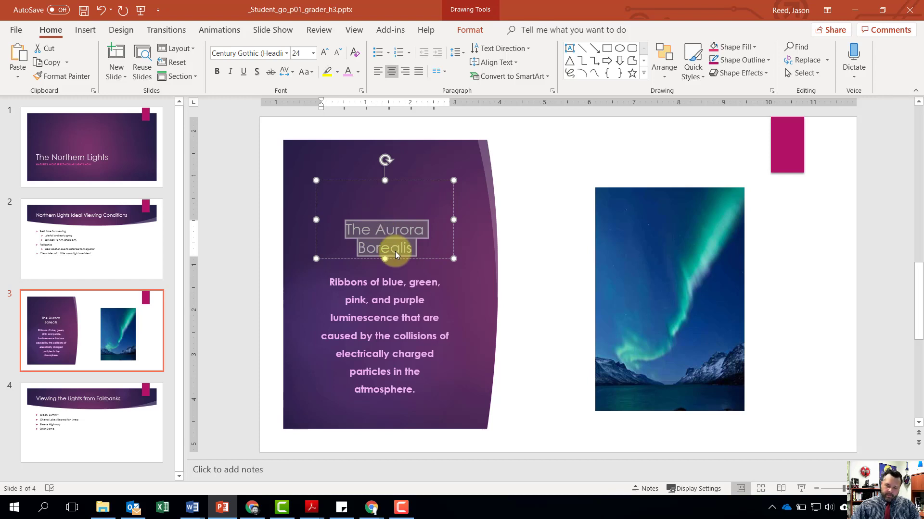
click(403, 318)
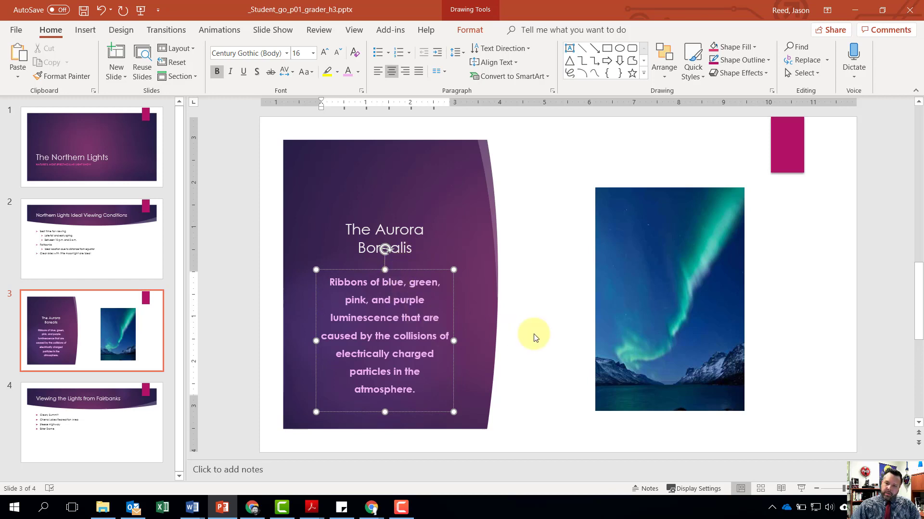
Apply the Soft Edge Rectangle picture style to the aurora picture, leaving artistic effects unchanged.
click(680, 238)
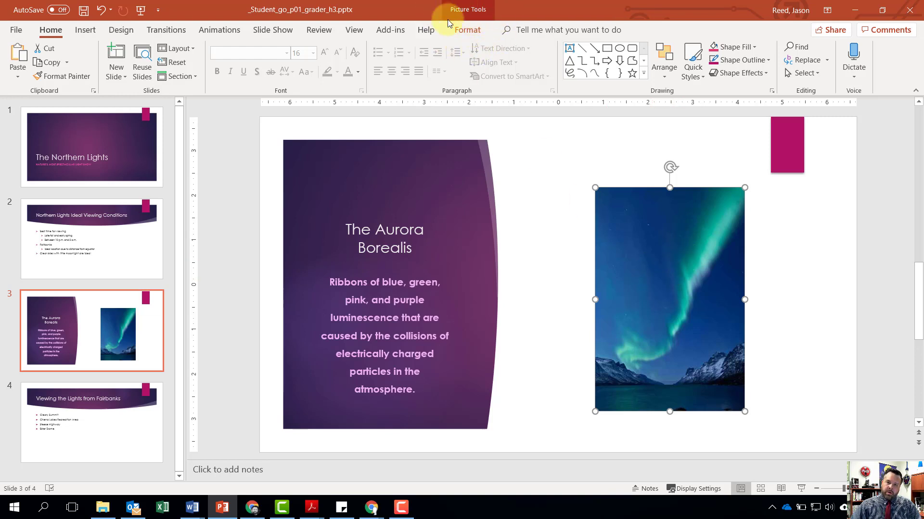
click(469, 29)
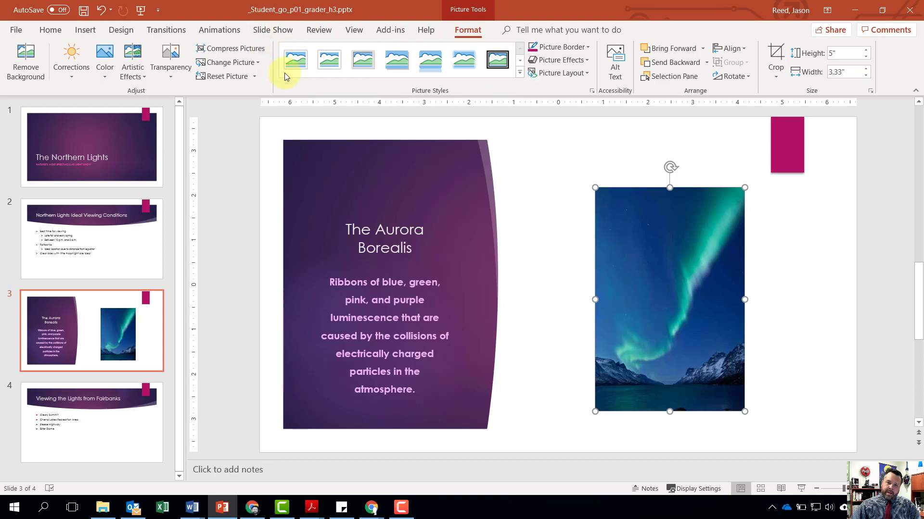
click(520, 73)
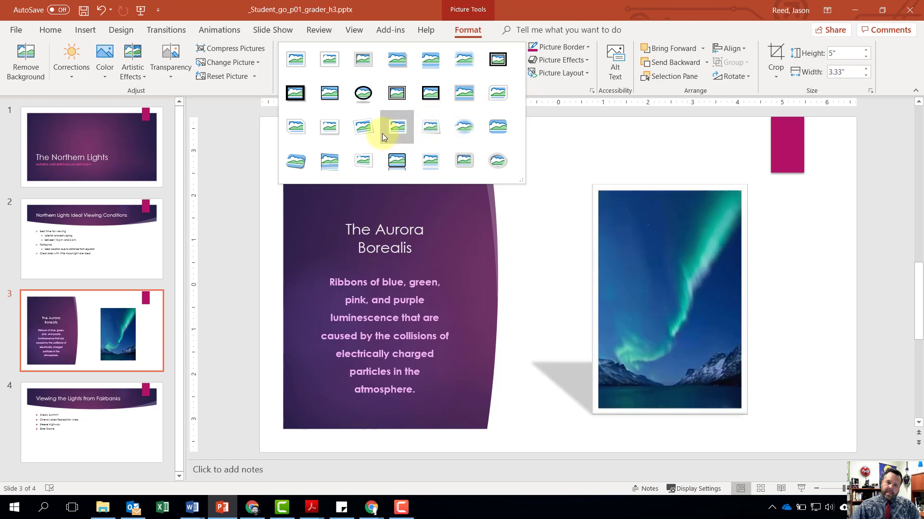
click(465, 62)
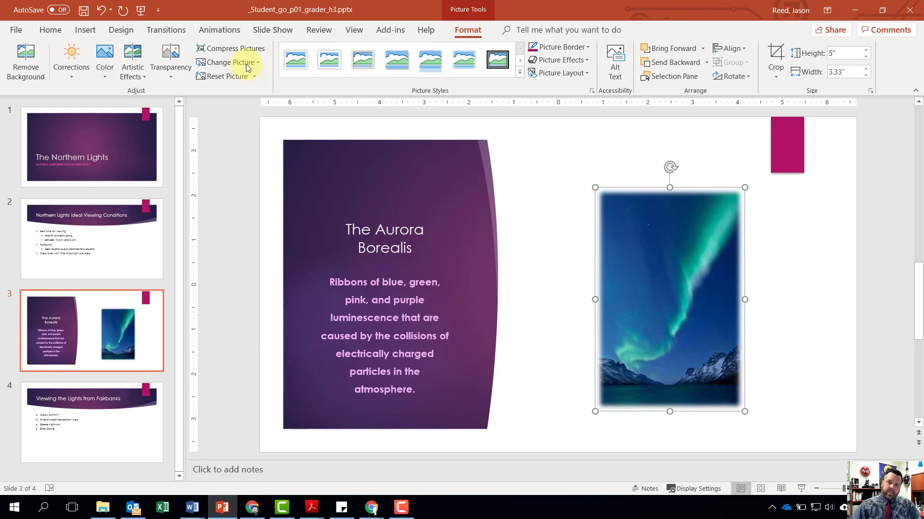
click(141, 71)
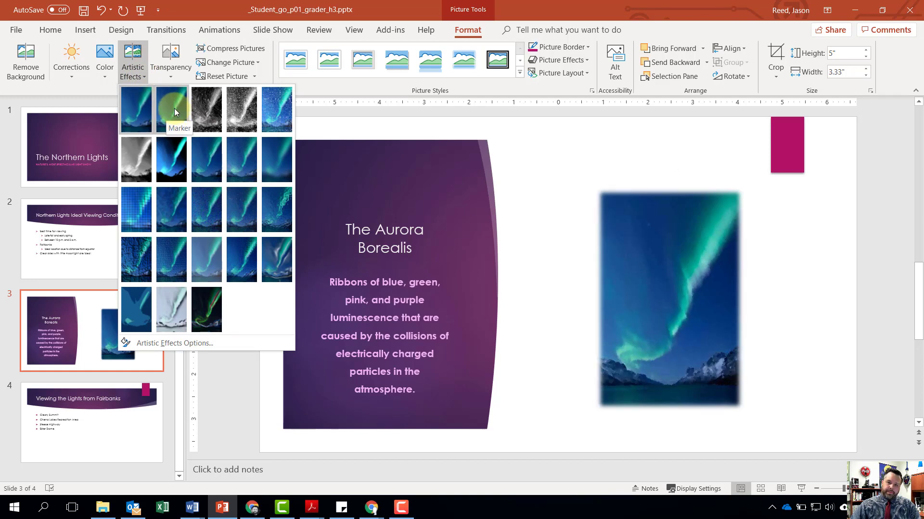
key(Escape)
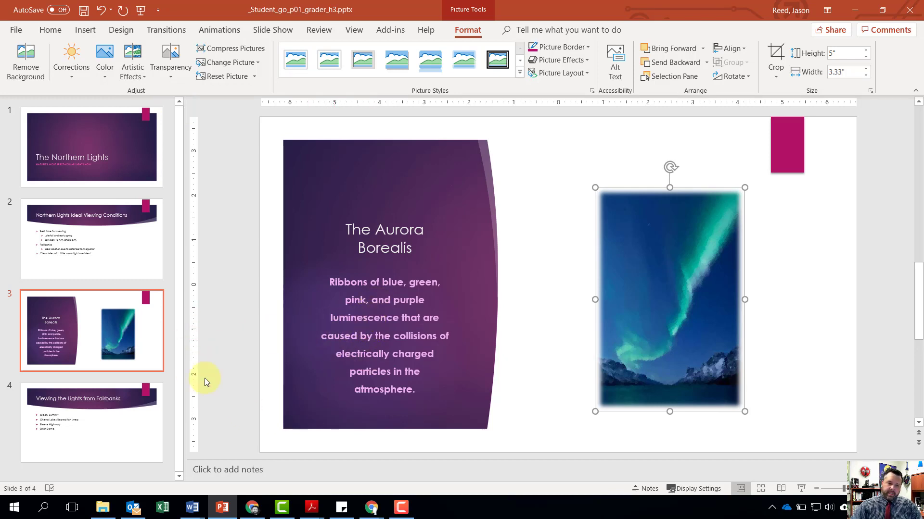
click(86, 407)
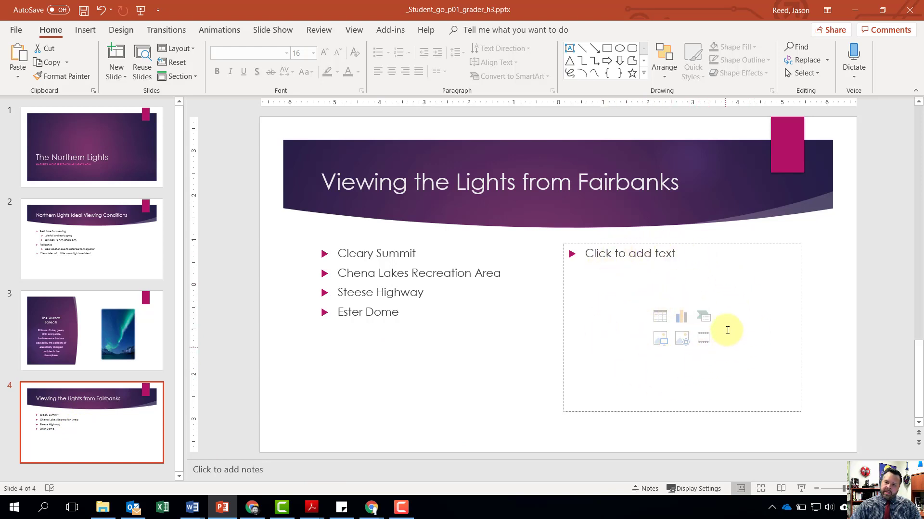
Insert p01G_Lights.jpg from Downloads into slide 4's empty content placeholder beside the Fairbanks list.
click(660, 340)
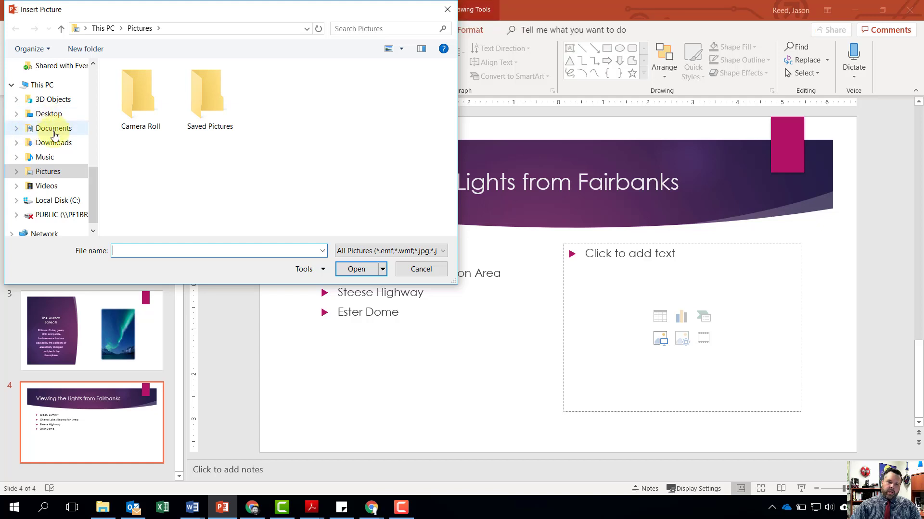
click(54, 143)
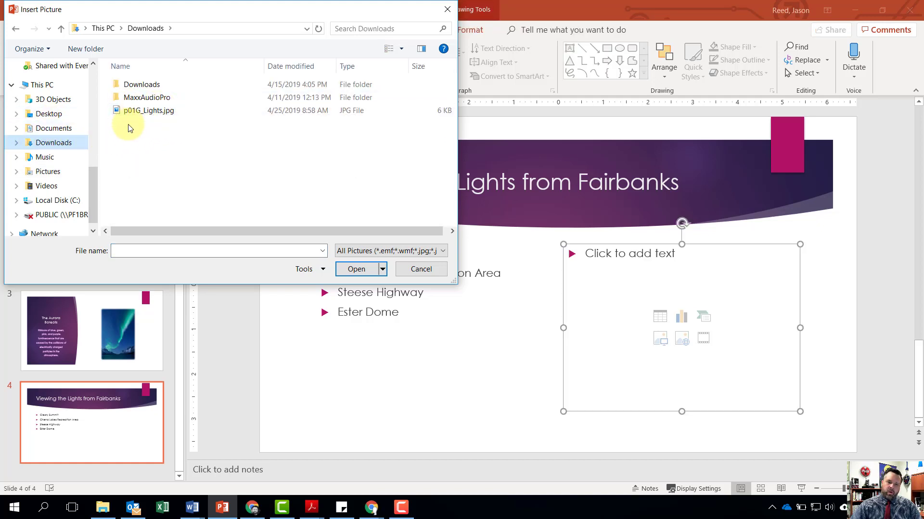
click(160, 113)
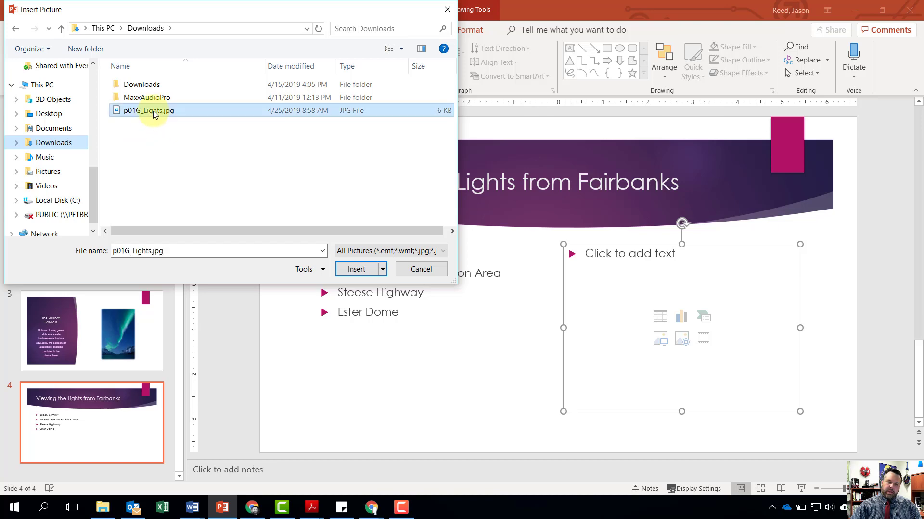
click(355, 270)
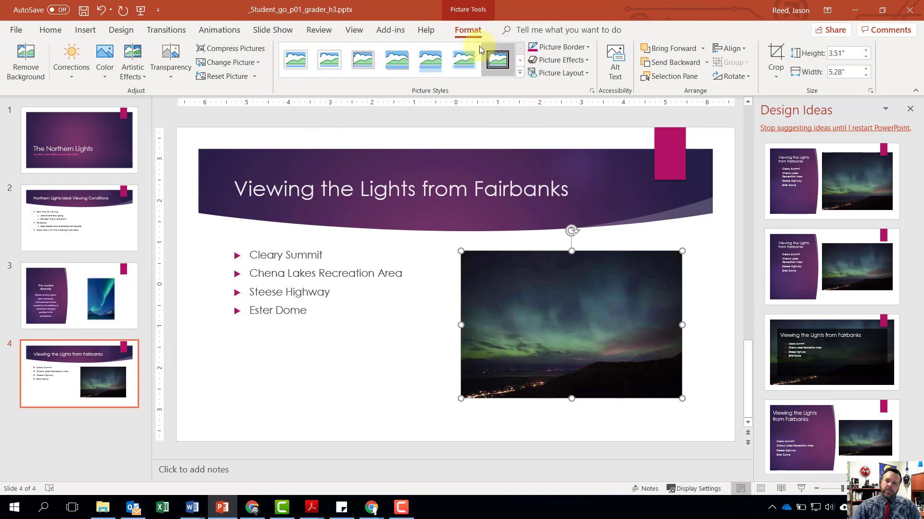
Style the photo Reflected Rounded Rectangle at 3.8" tall, and move the Aurora Borealis slide second.
click(519, 74)
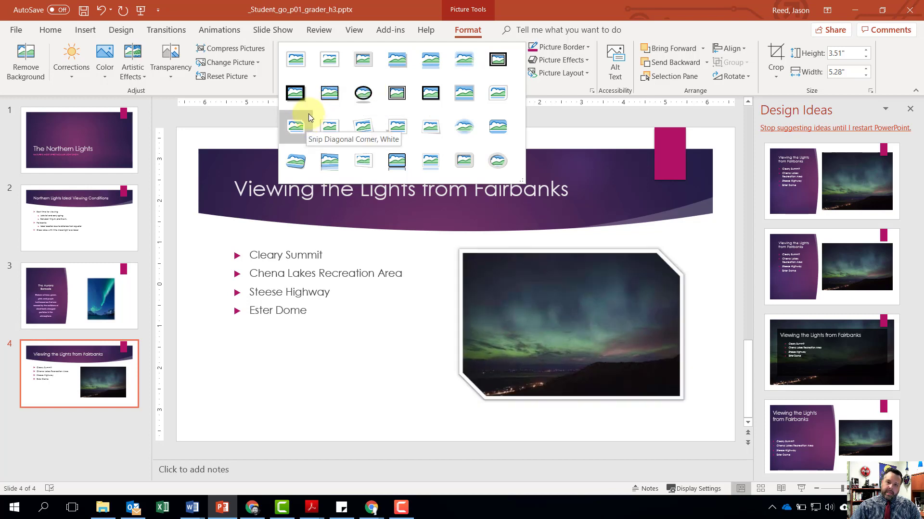
click(431, 66)
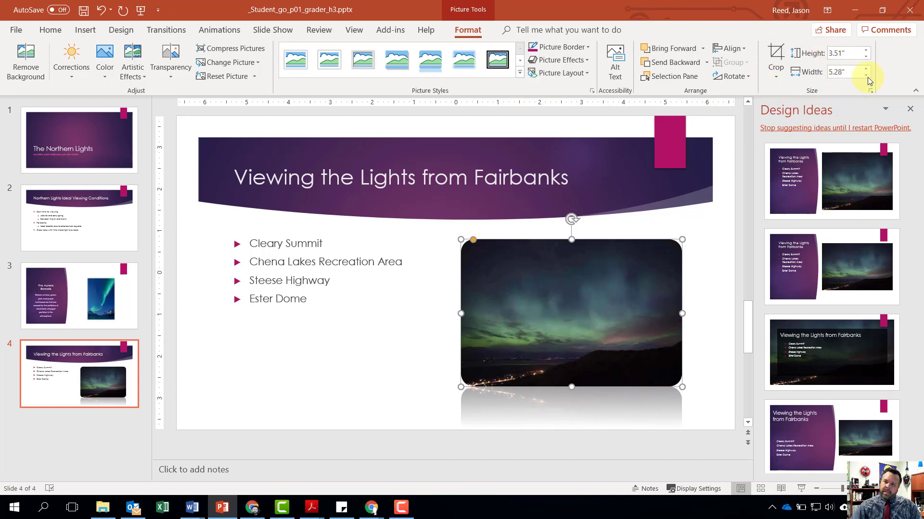
click(843, 57)
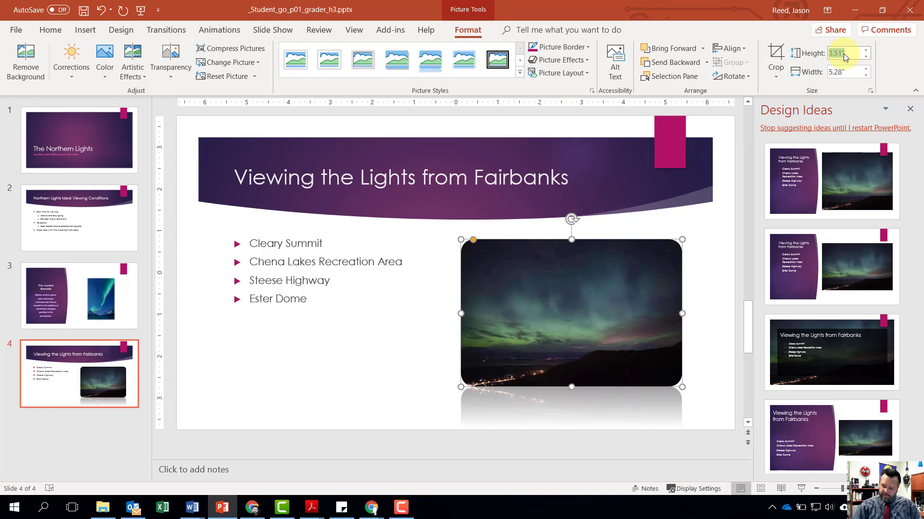
text(3.8)
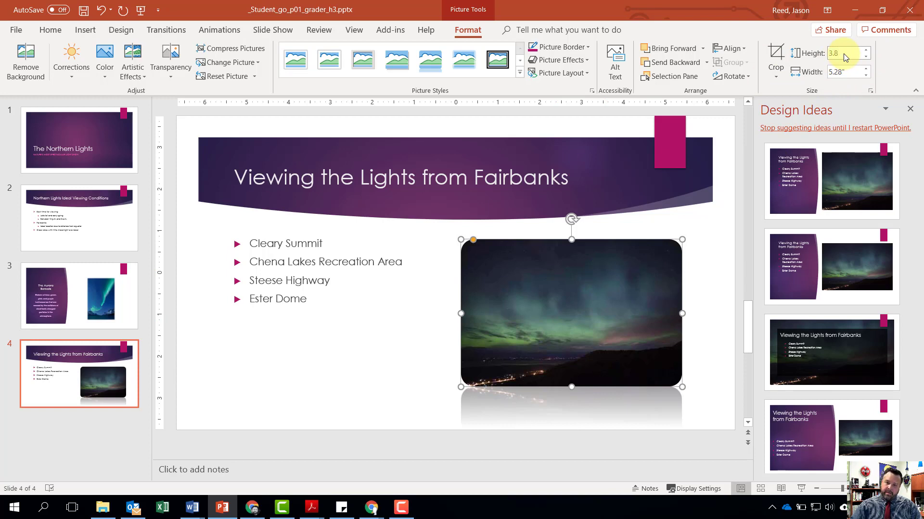
key(Return)
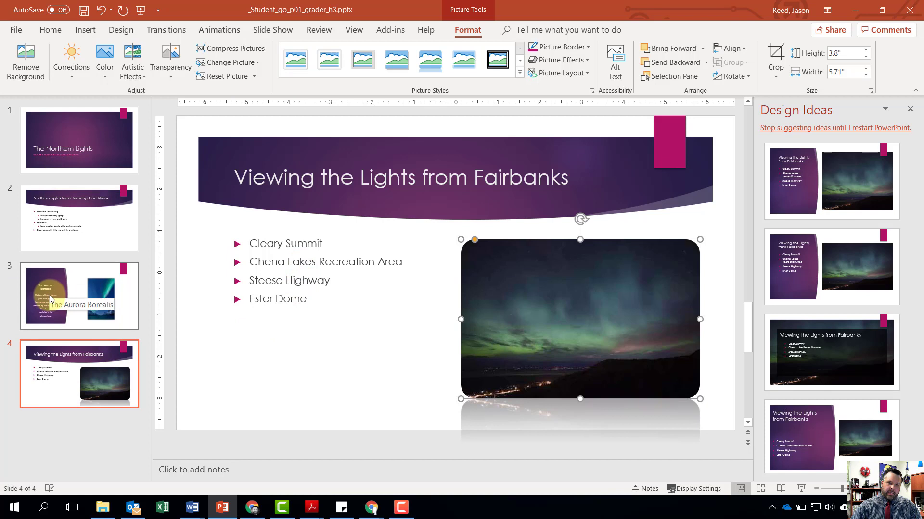
drag(62, 285, 61, 199)
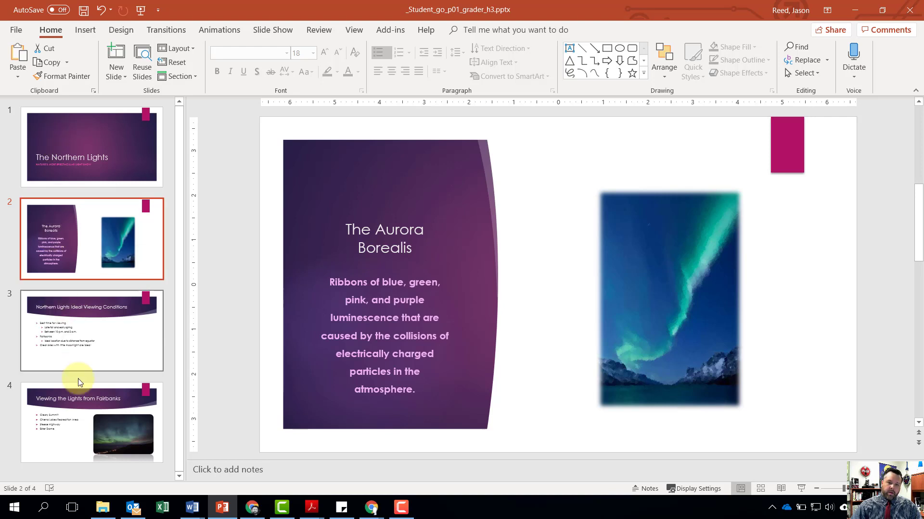
Add a Section Header slide after the Fairbanks slide as the deck's fifth slide.
click(76, 418)
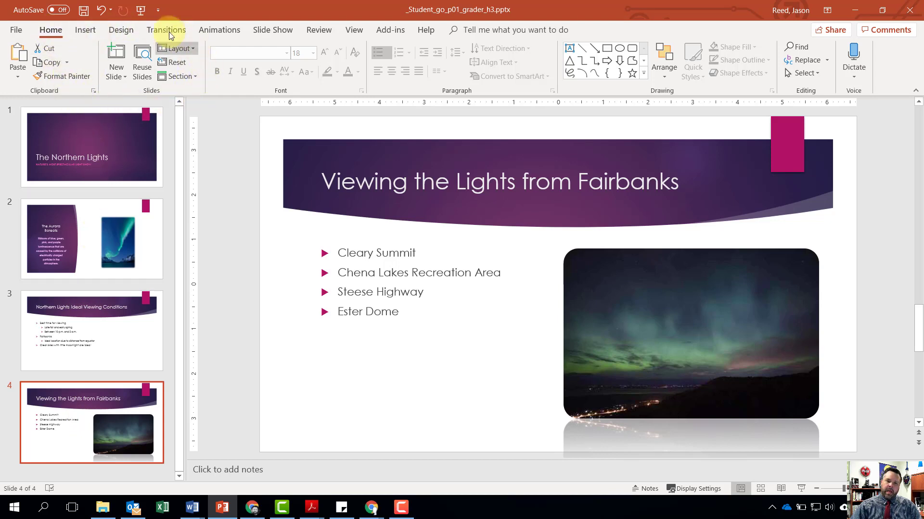
click(113, 76)
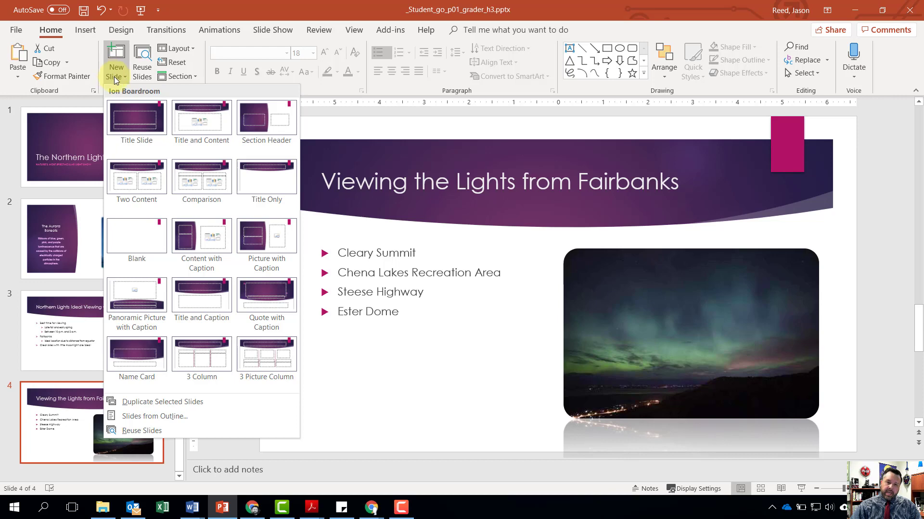
click(267, 125)
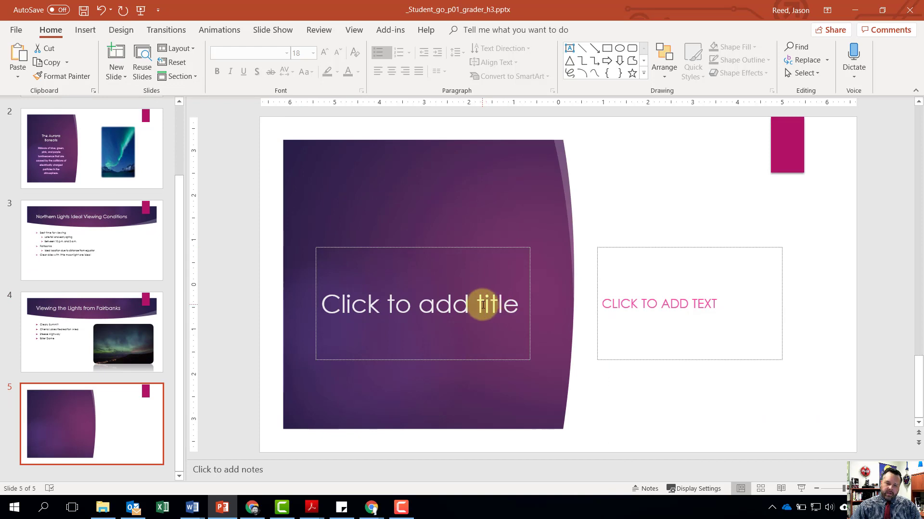
click(438, 303)
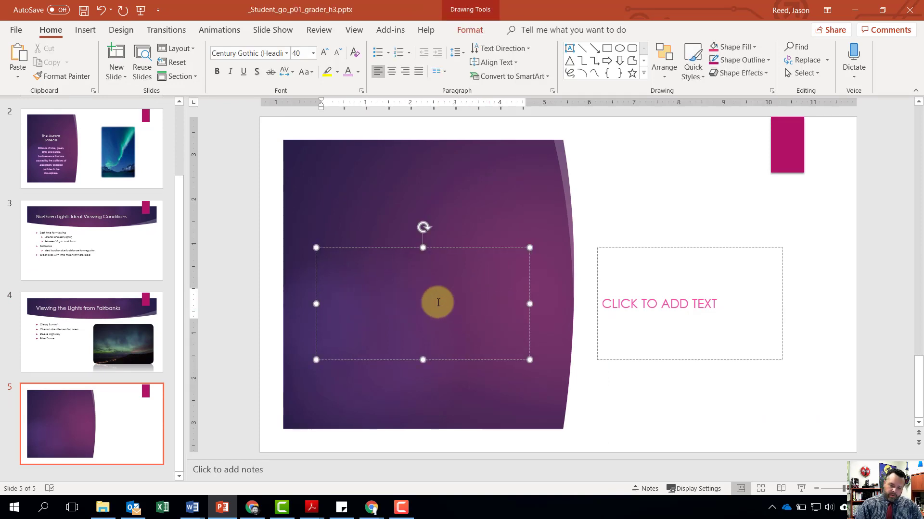
Title slide 5 'Visit Fairbanks and View the Northern Lights!' with text 'WITH KODIAK WEST TRAVEL.'.
text(Visit )
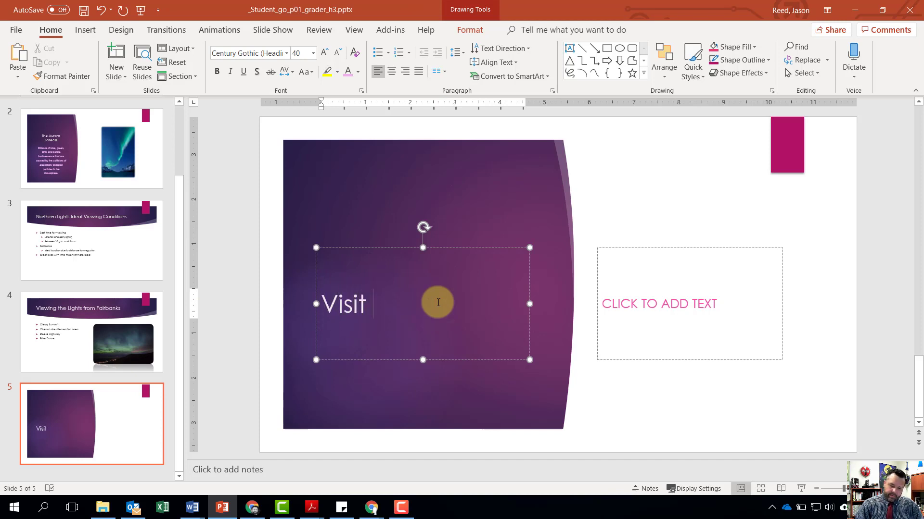
text(Fairba)
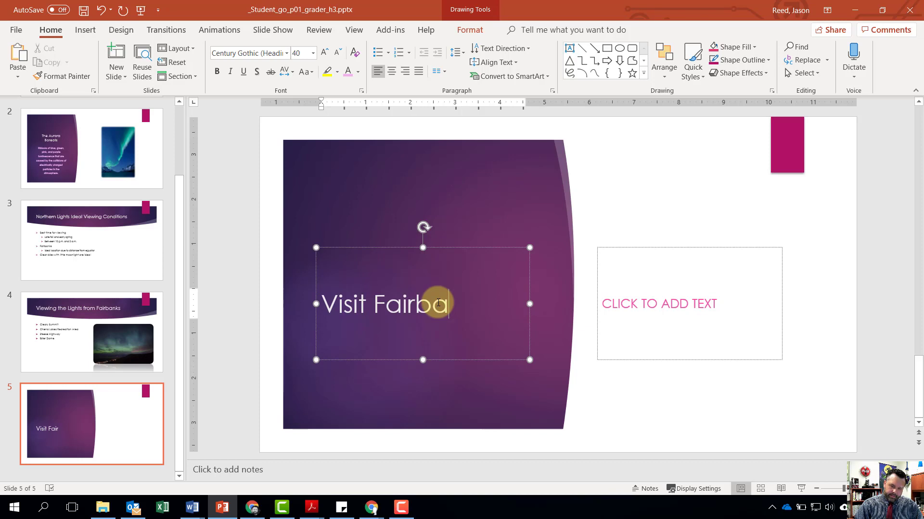
text(nks)
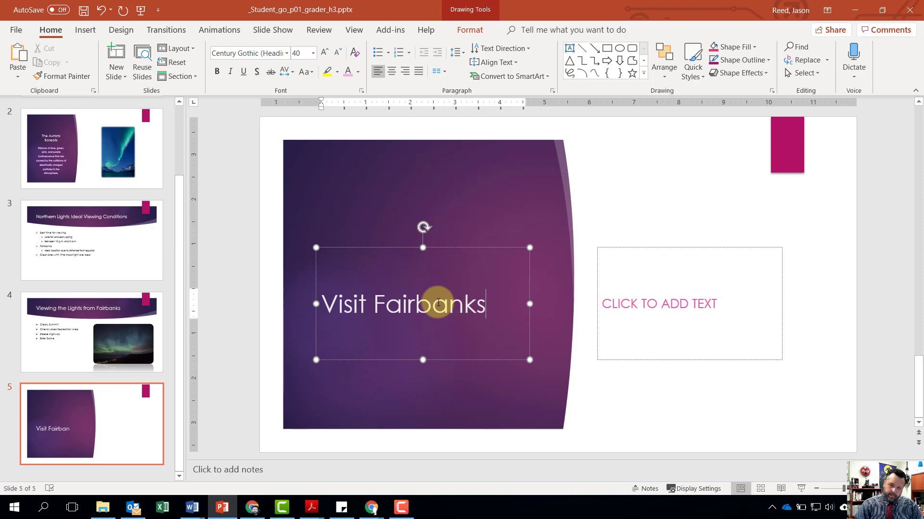
text( and )
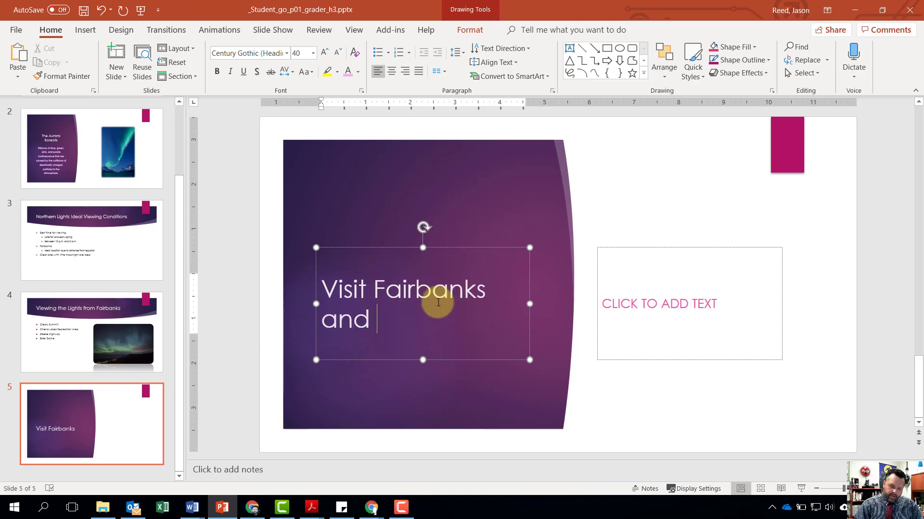
text(View the )
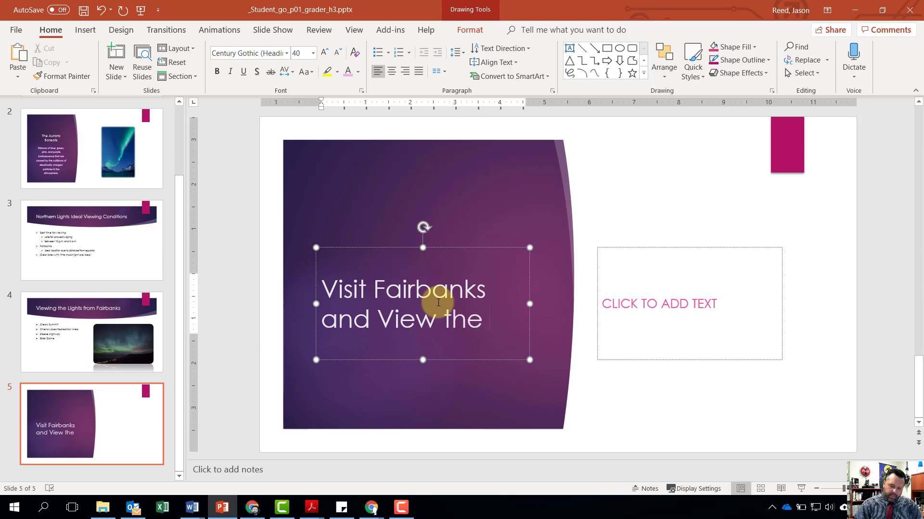
text(Northern Li)
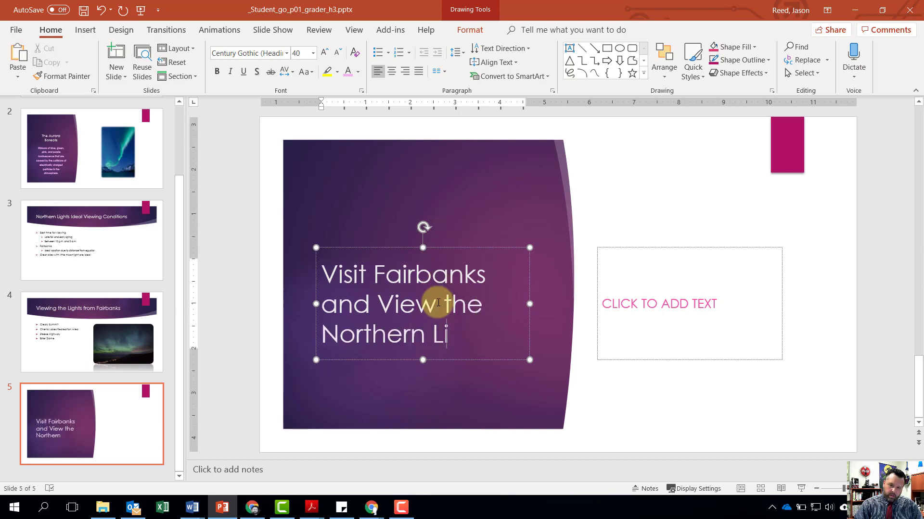
text(ghts!)
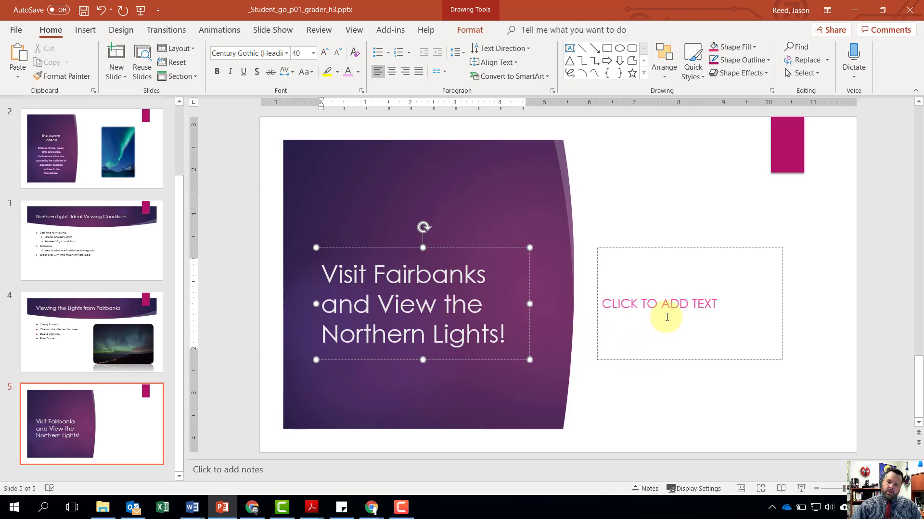
click(661, 300)
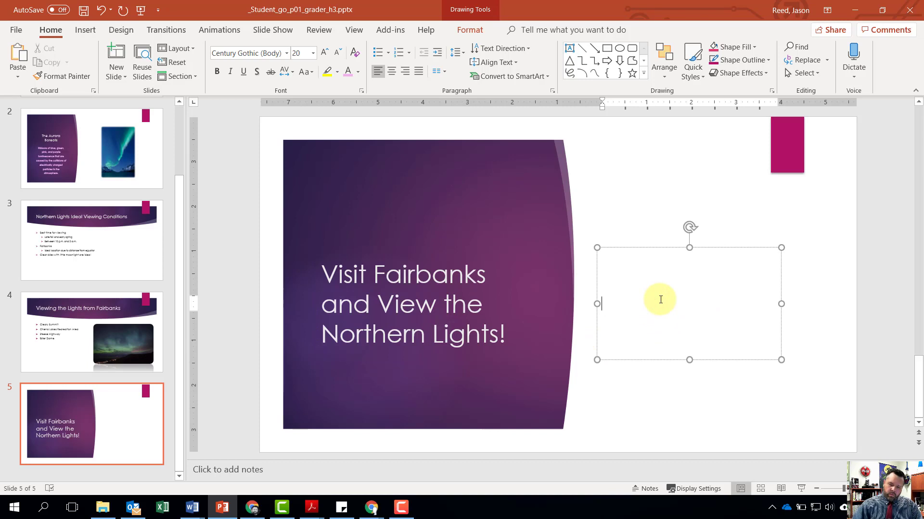
text(WITH KODIAK)
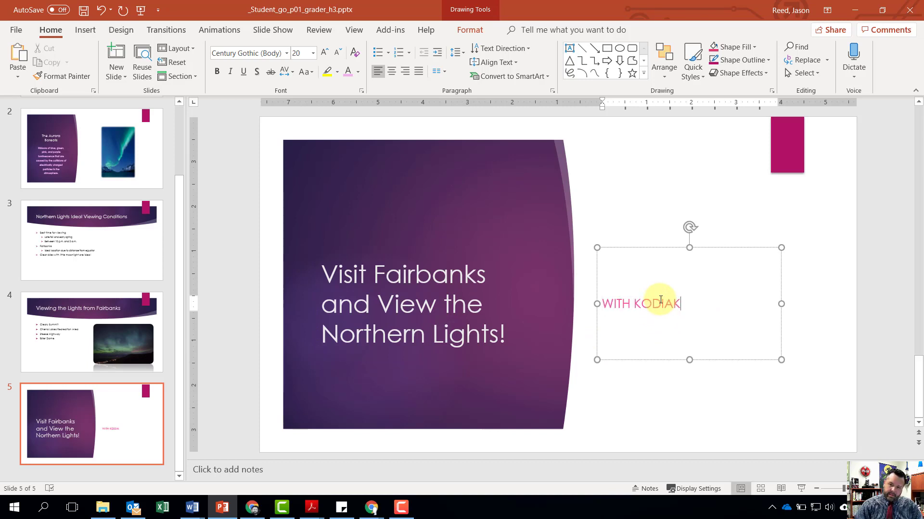
text( W)
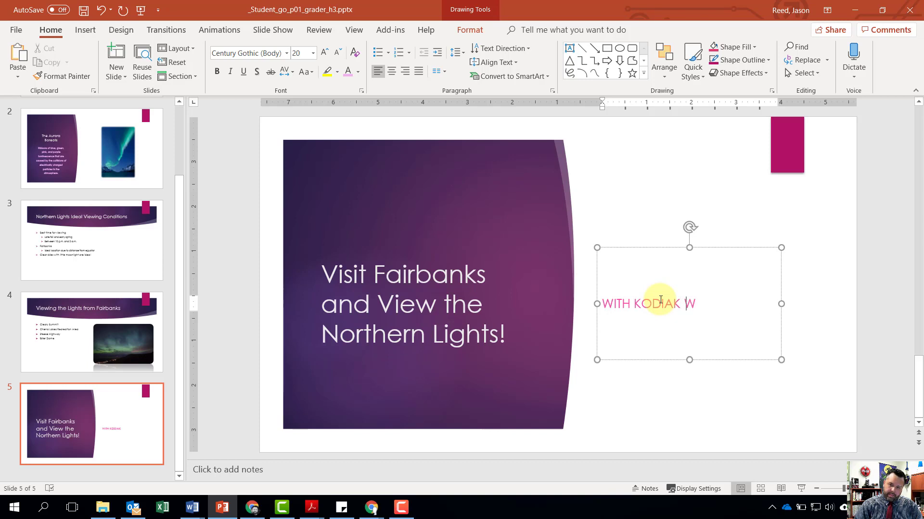
text(EST TRAVEL.)
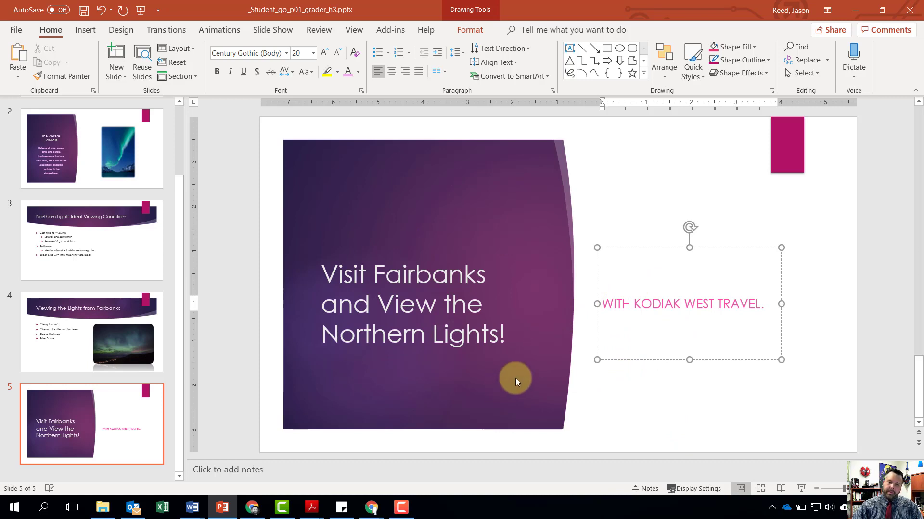
Give the slide an Uncover transition with the From Top effect option.
click(162, 28)
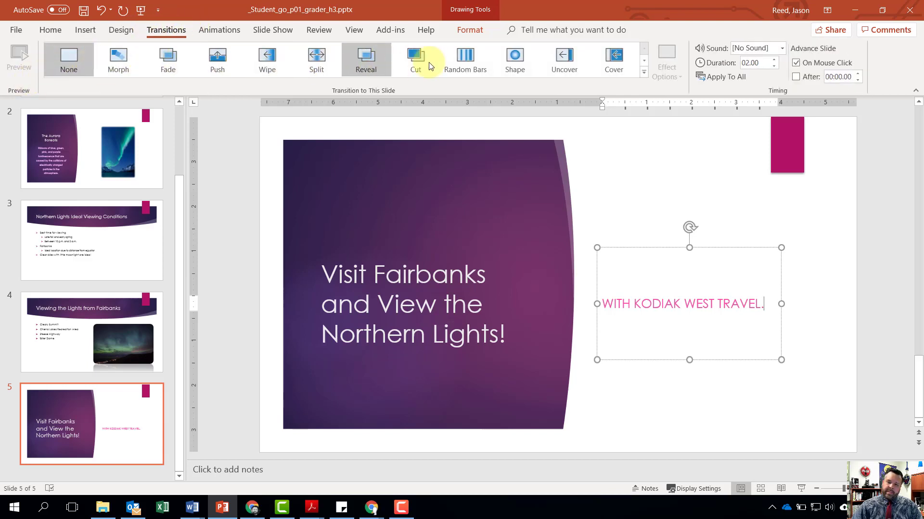
click(643, 73)
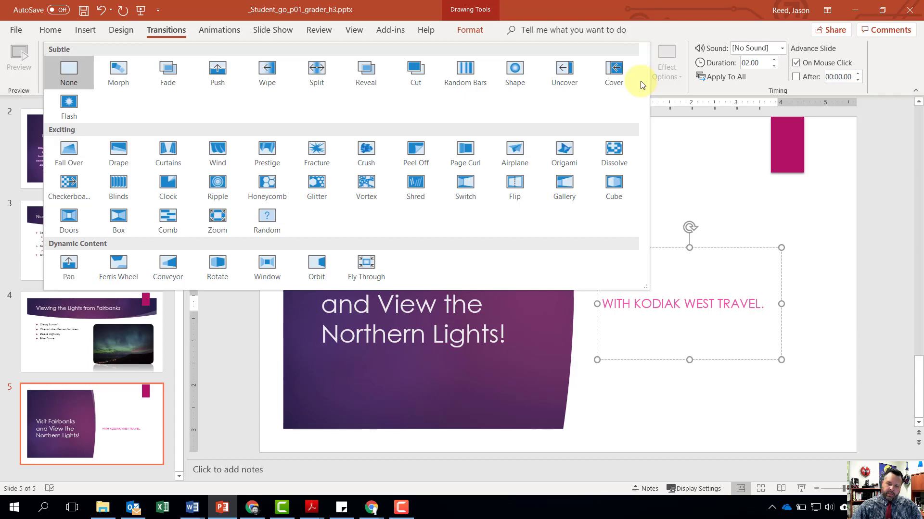
click(561, 69)
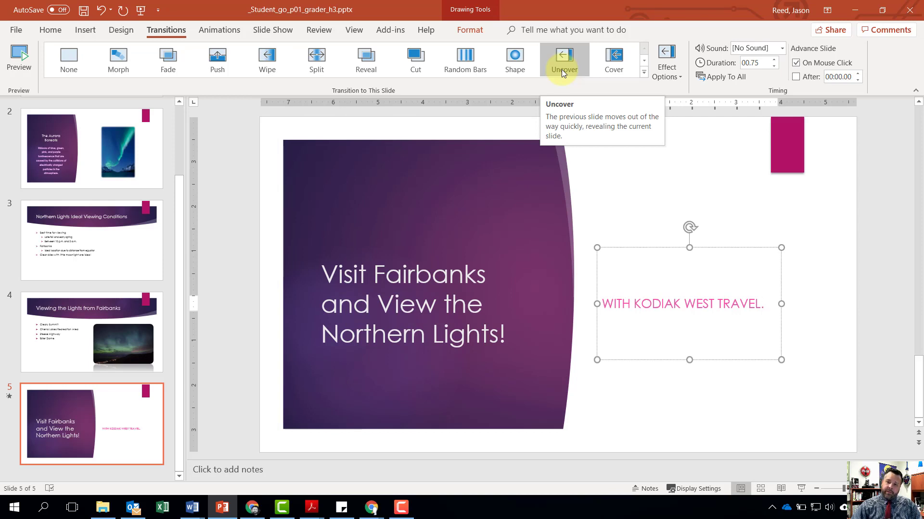
click(669, 71)
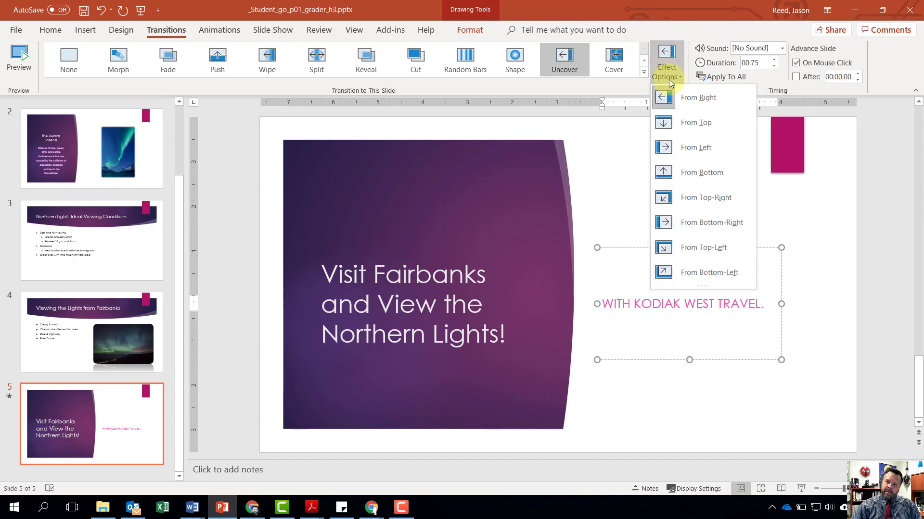
click(692, 123)
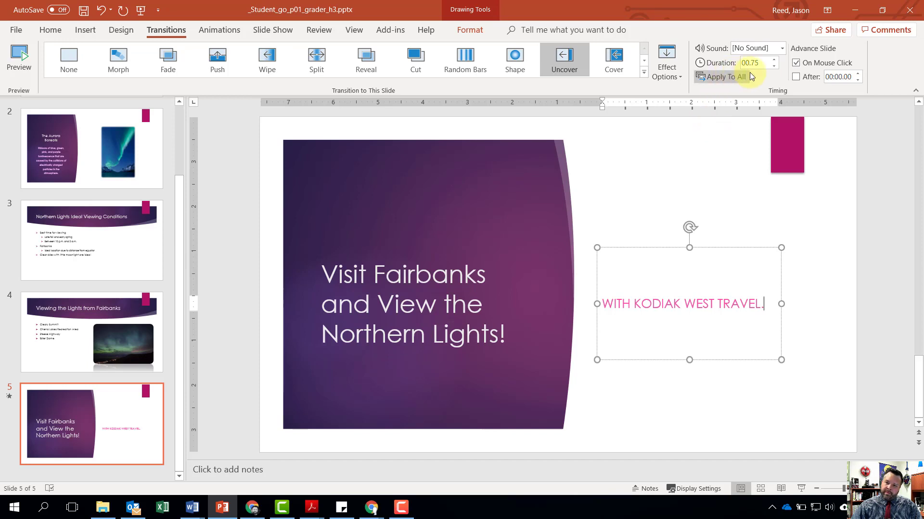
Set the transition duration to 01.25 seconds and apply it to all slides.
click(774, 60)
click(774, 59)
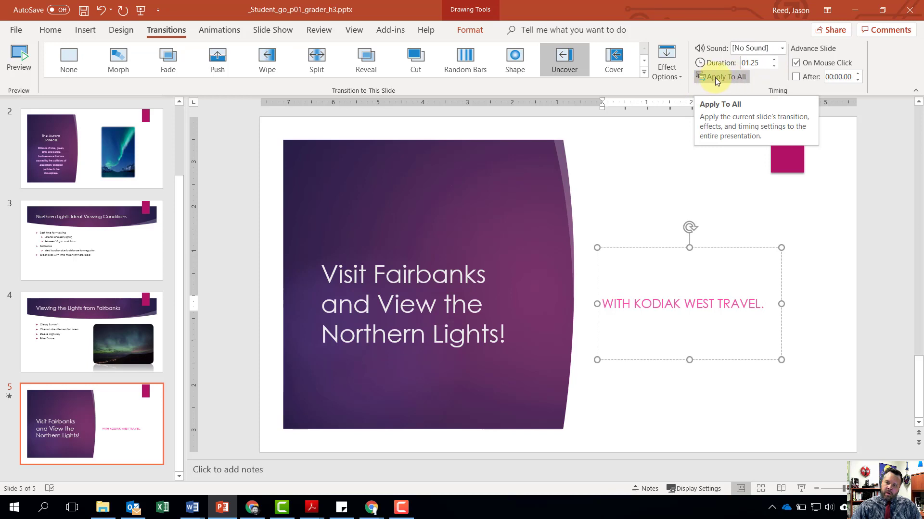
click(733, 78)
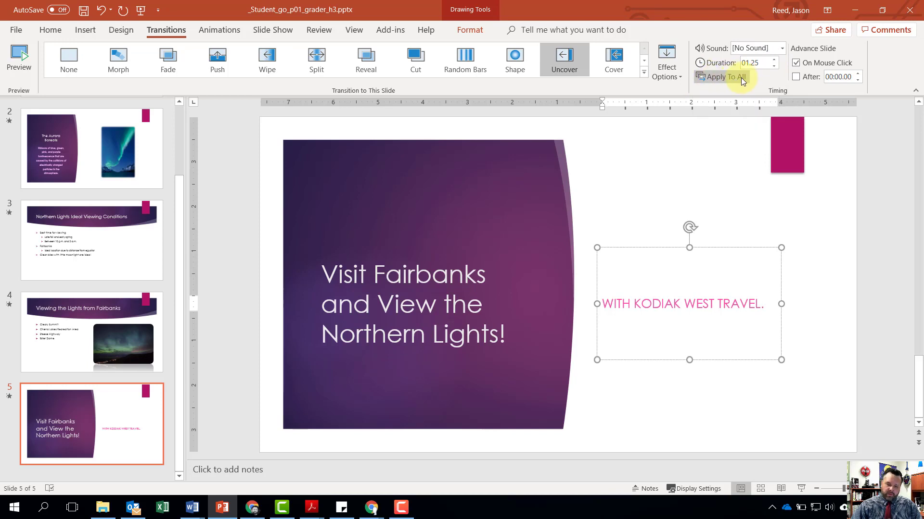